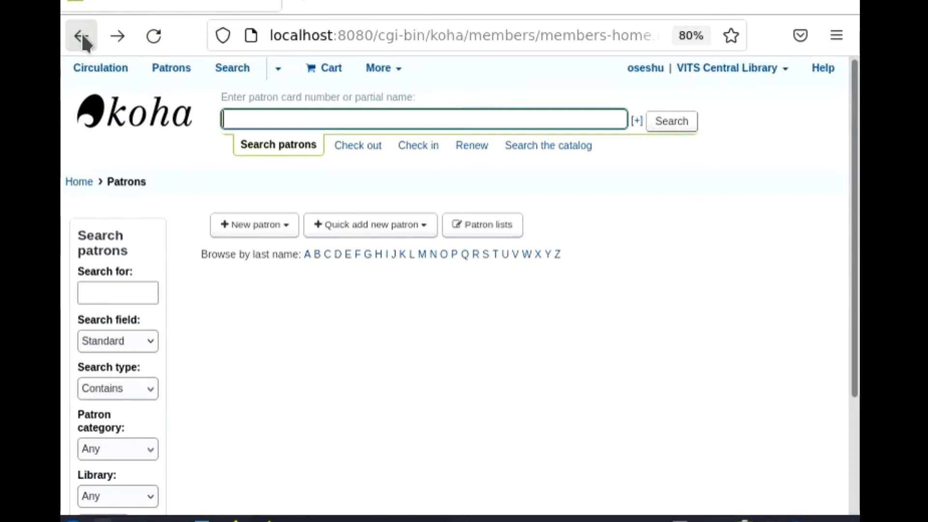
Step: Go back to the Patrons home page to bring up the new-patron categories
{"action": "left_click", "coordinate": [284, 231]}
Step: Start a new Staff patron with salutation Dr. and the patron's surname and first name
{"action": "left_click", "coordinate": [285, 230]}
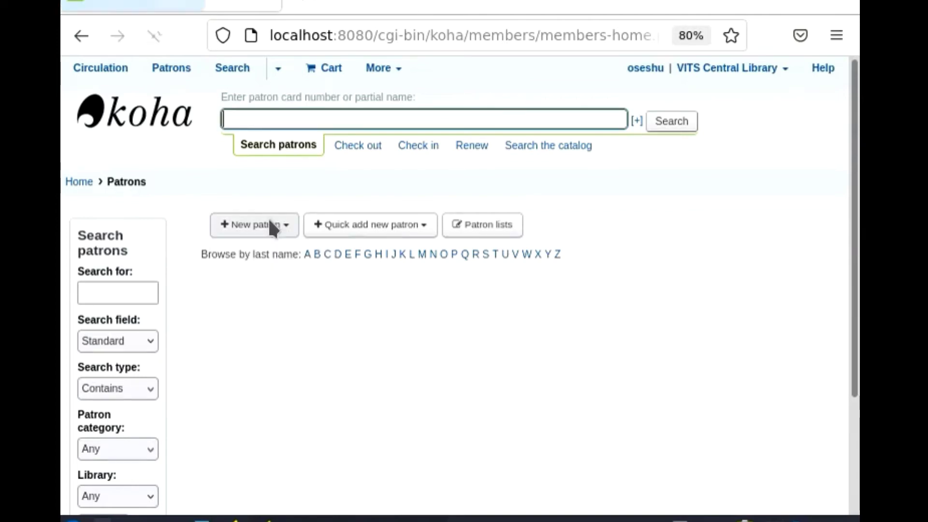
{"action": "left_click", "coordinate": [280, 232]}
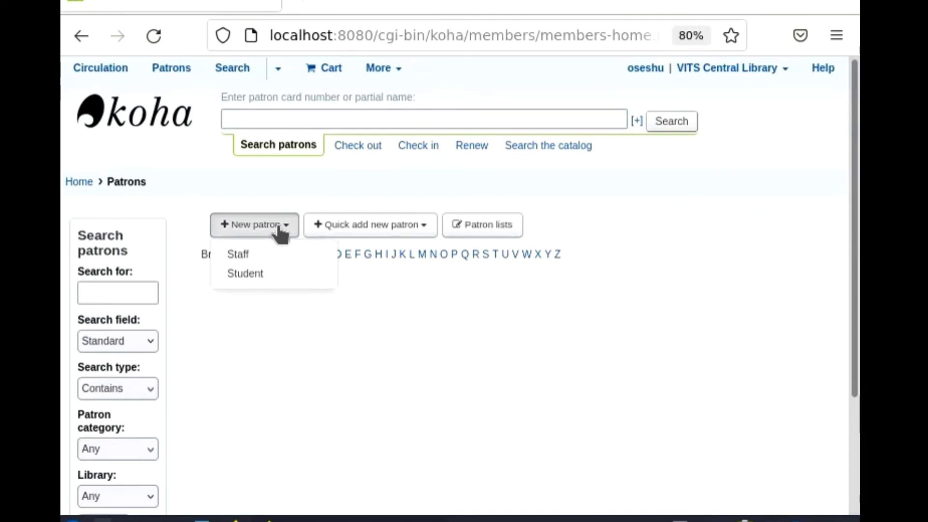
{"action": "left_click", "coordinate": [241, 255]}
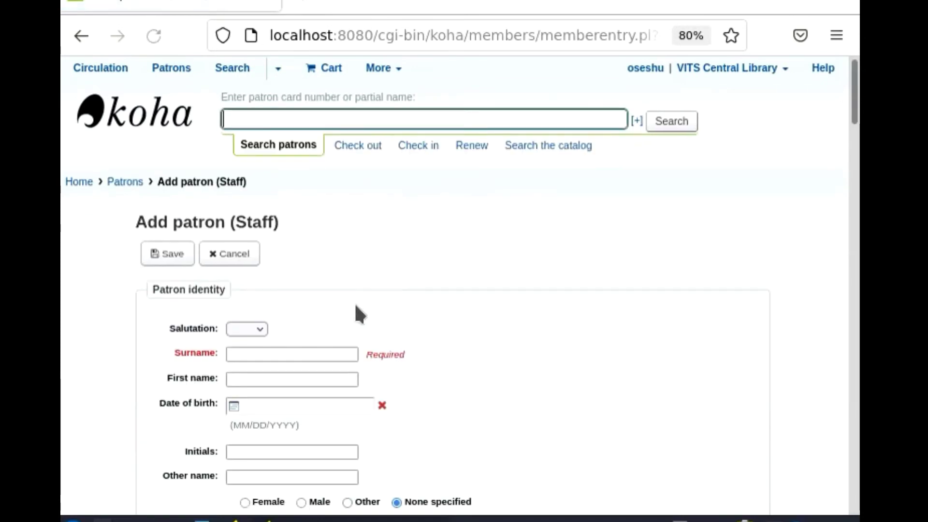
{"action": "scroll", "coordinate": [323, 341], "scroll_direction": "down", "scroll_amount": 2}
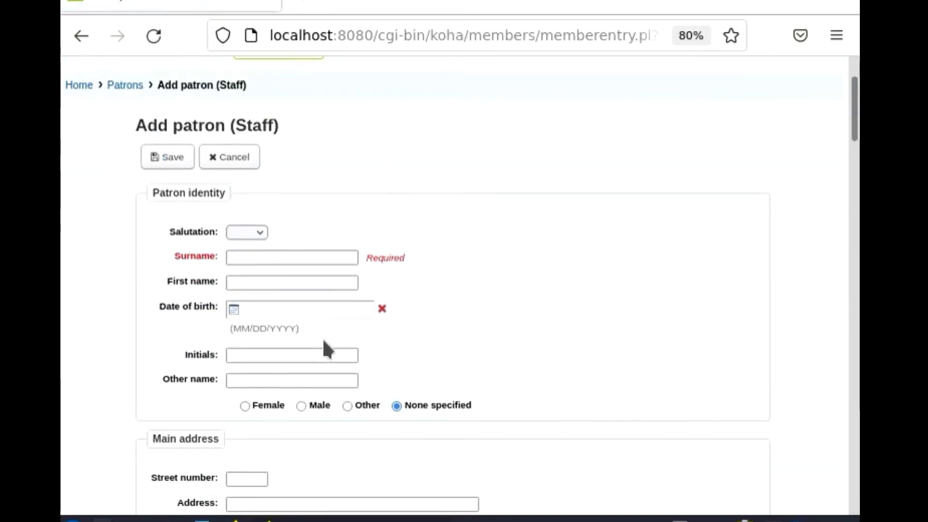
{"action": "left_click", "coordinate": [262, 232]}
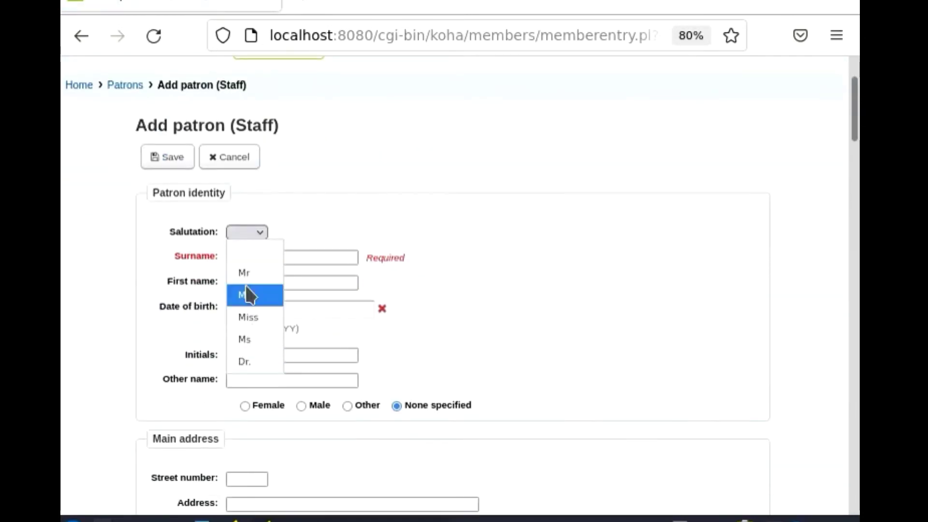
{"action": "left_click", "coordinate": [249, 363]}
{"action": "left_click", "coordinate": [270, 259]}
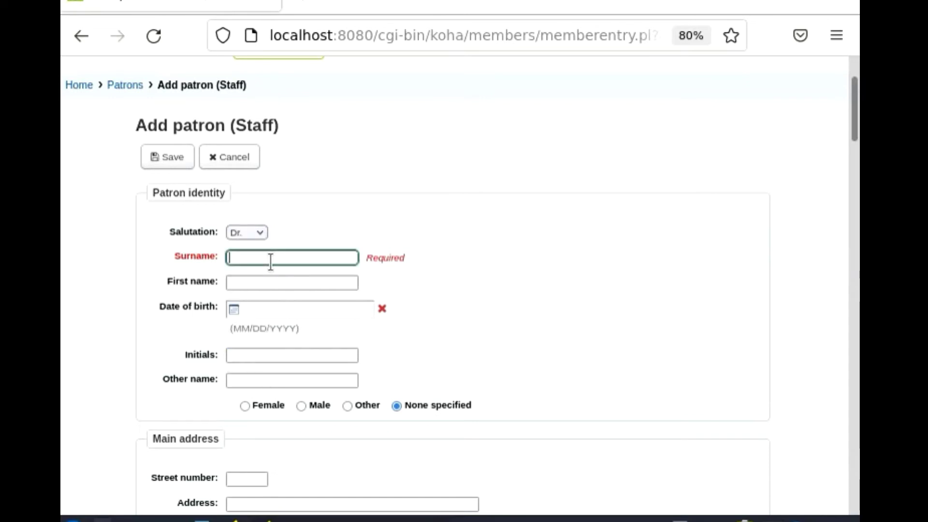
{"action": "type", "text": "Seshaiah"}
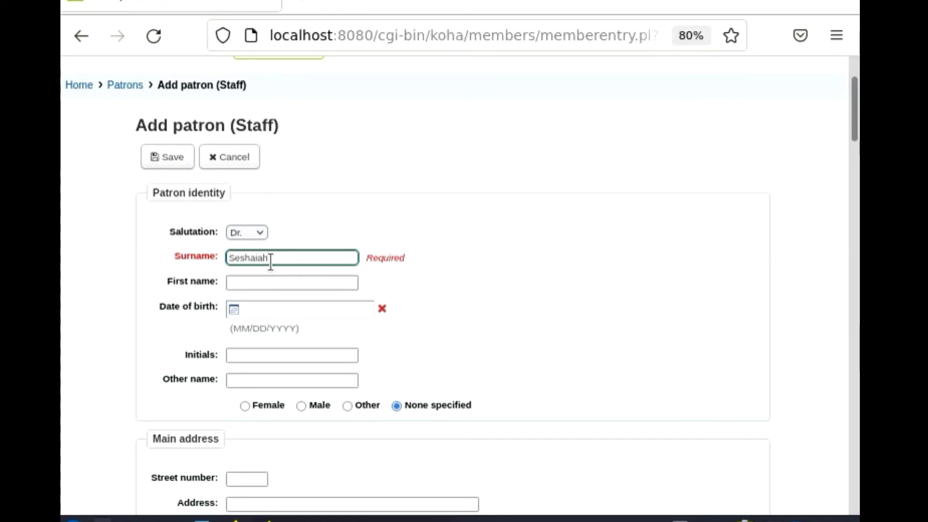
{"action": "key", "text": "Tab"}
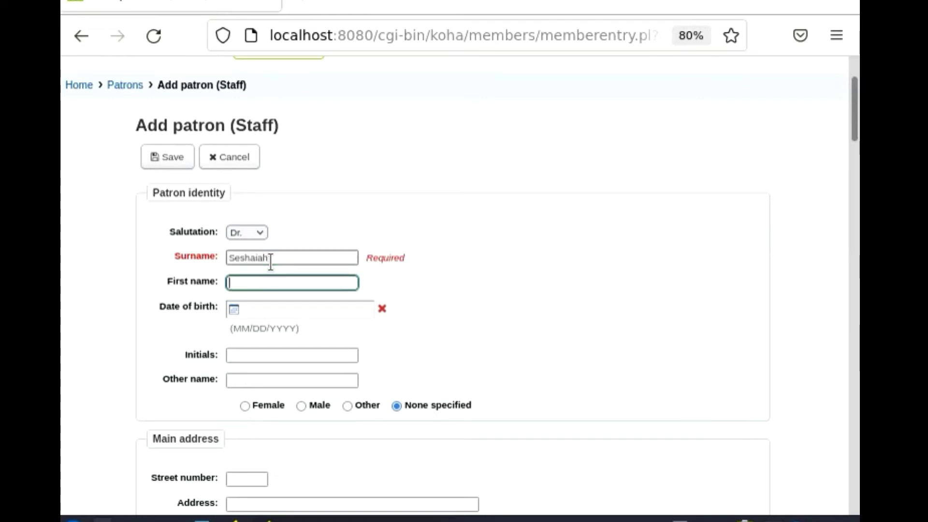
{"action": "type", "text": "O"}
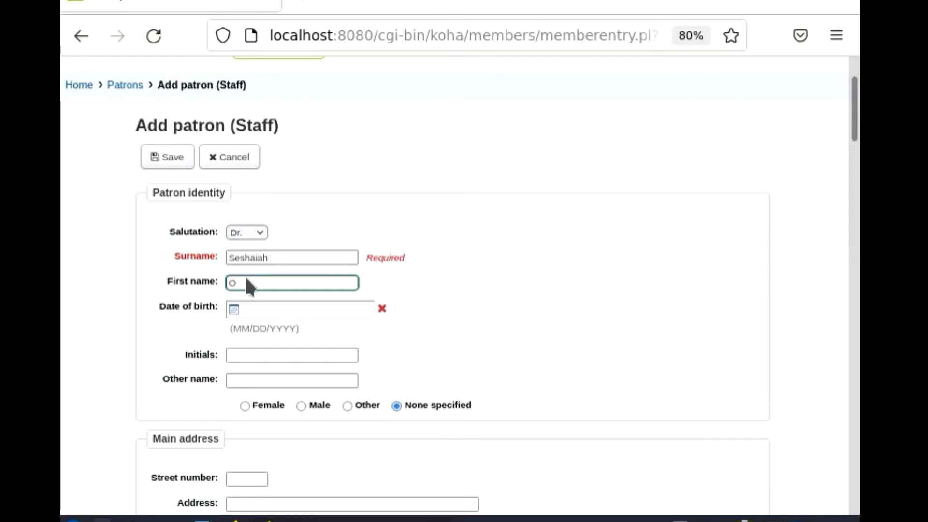
{"action": "left_click", "coordinate": [254, 307]}
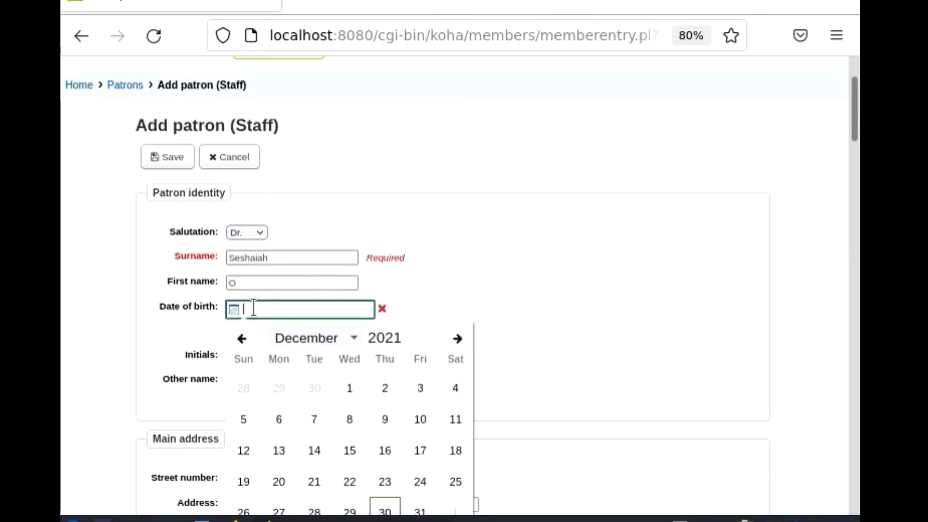
{"action": "double_click", "coordinate": [379, 333]}
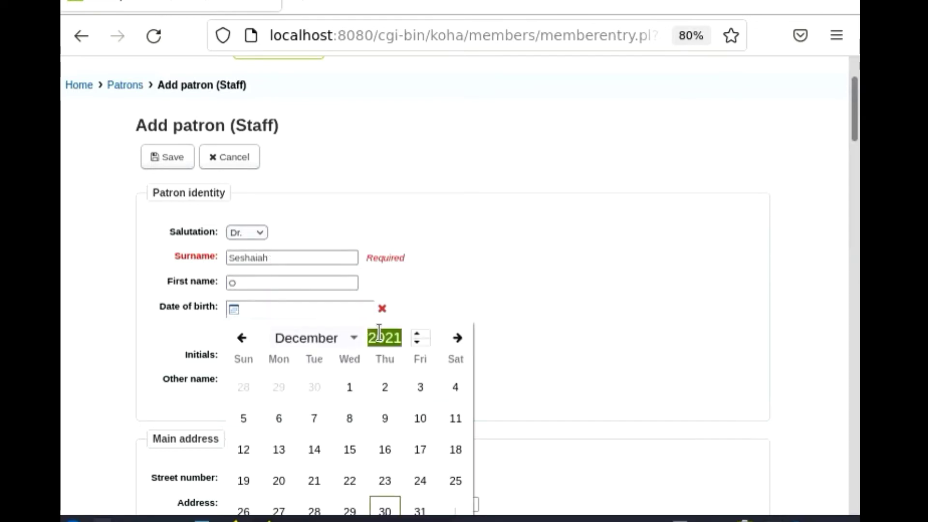
{"action": "type", "text": "1972"}
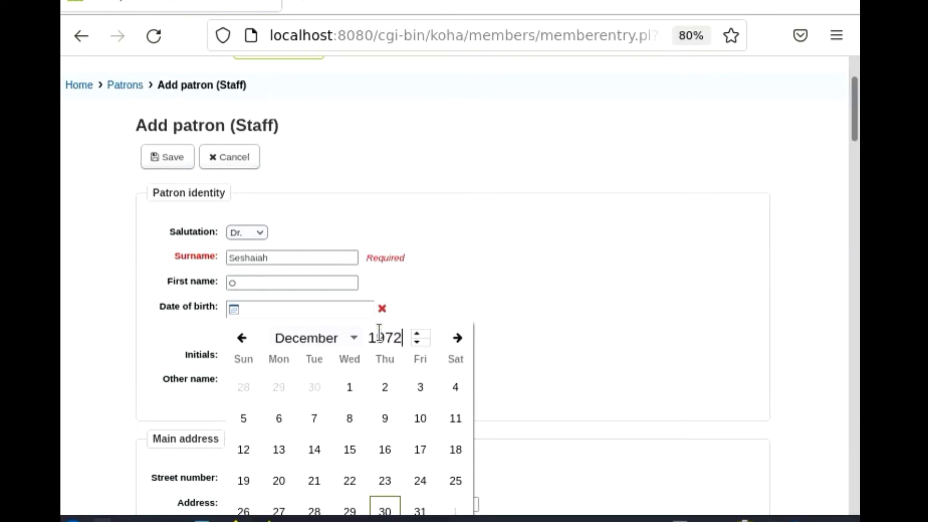
{"action": "left_click", "coordinate": [349, 339]}
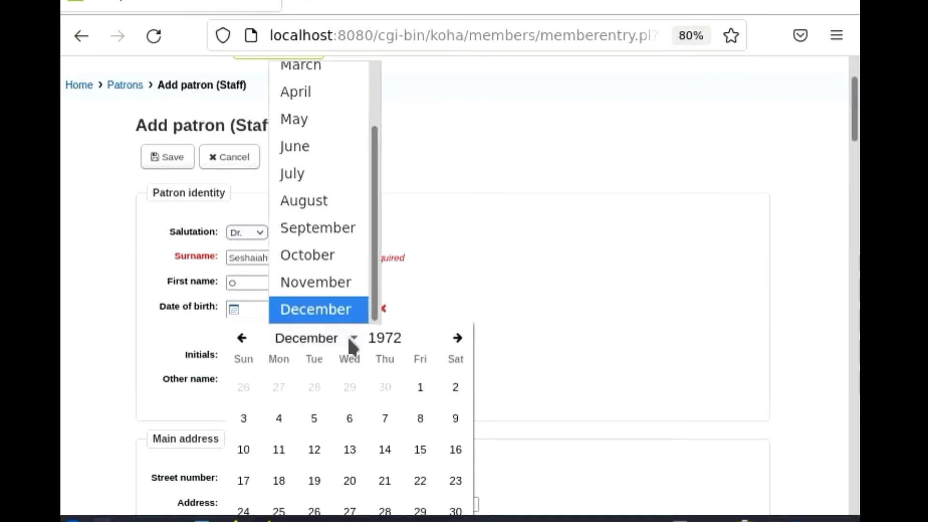
{"action": "left_click", "coordinate": [310, 119]}
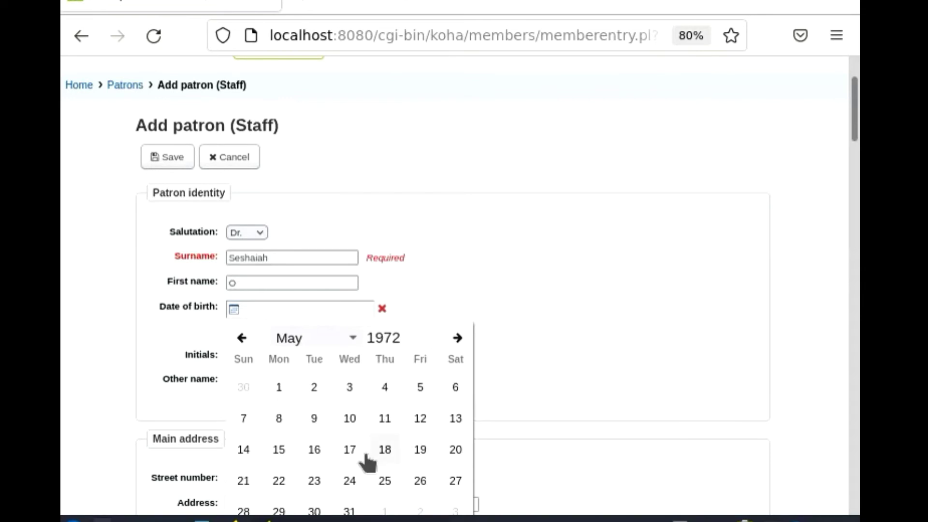
{"action": "left_click", "coordinate": [416, 454]}
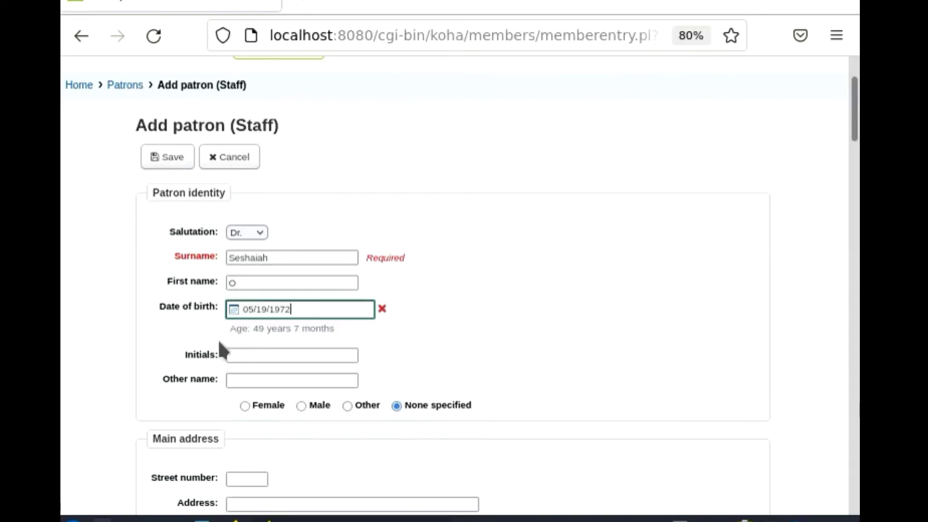
{"action": "left_click", "coordinate": [244, 357]}
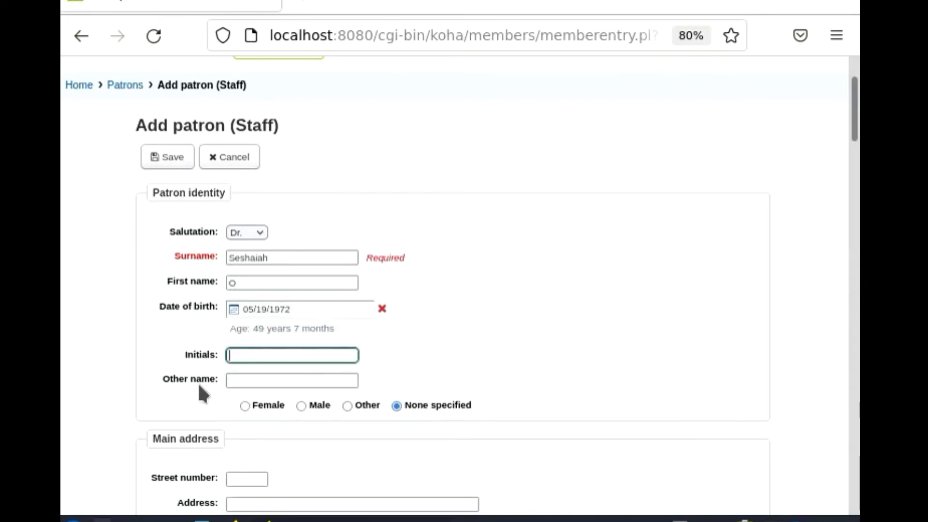
{"action": "key", "text": "Tab"}
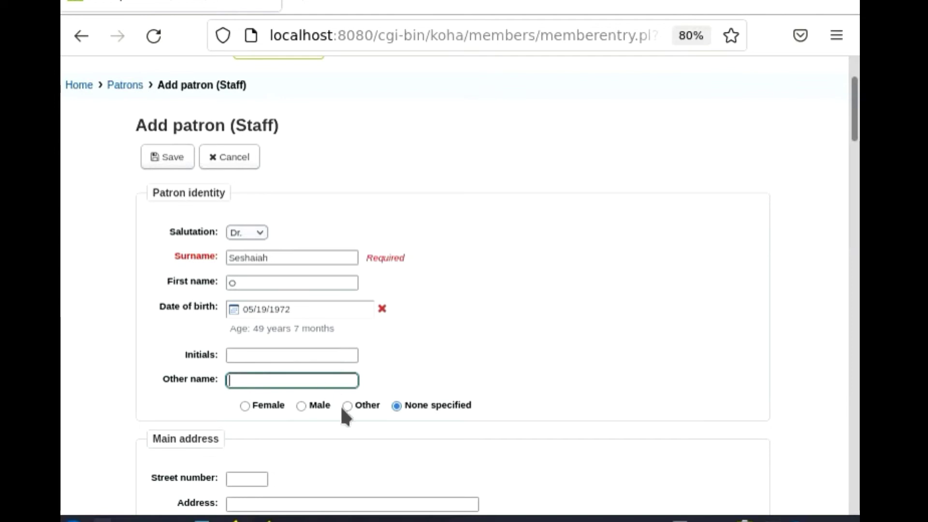
{"action": "left_click", "coordinate": [303, 406]}
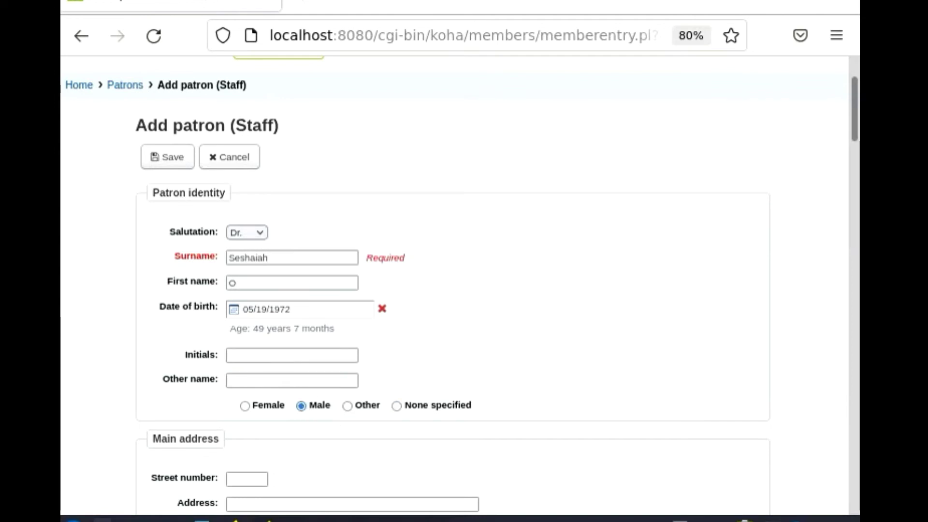
{"action": "left_click_drag", "start_coordinate": [855, 115], "coordinate": [856, 147]}
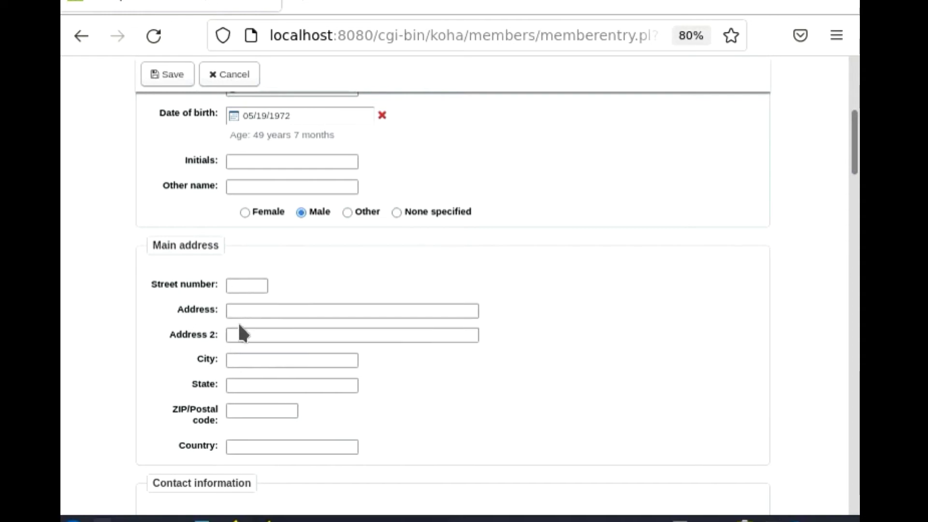
Step: Fill in the patron's street address, state, postal code and country
{"action": "left_click", "coordinate": [250, 310]}
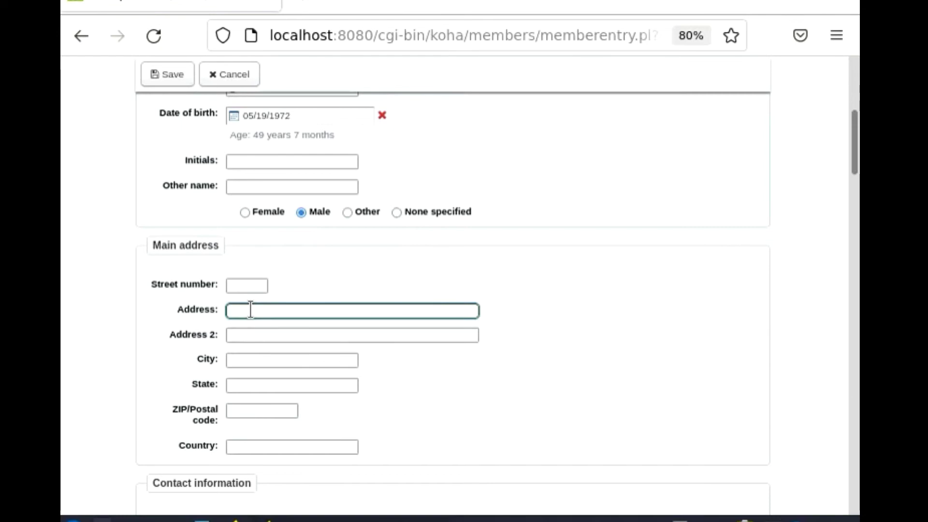
{"action": "type", "text": "Musunur"}
{"action": "left_click", "coordinate": [252, 354]}
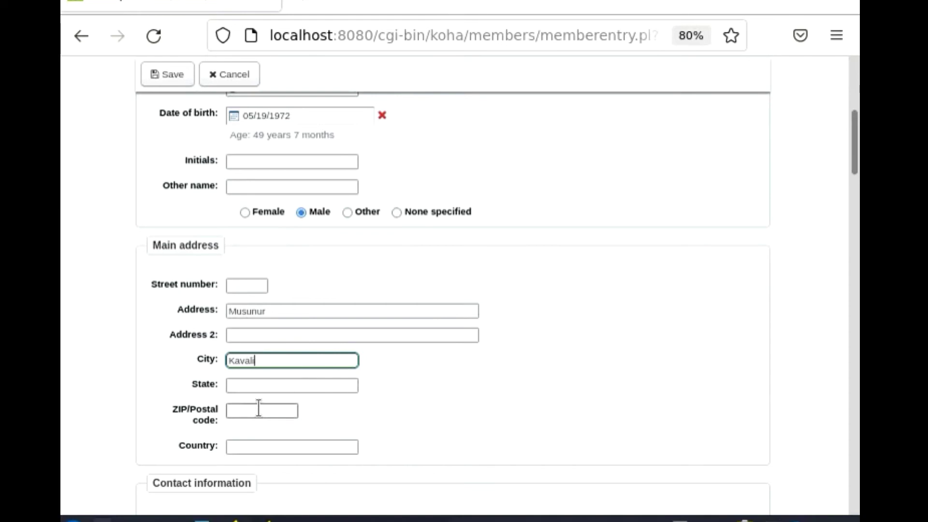
{"action": "left_click", "coordinate": [263, 386]}
{"action": "type", "text": "Andhra P"}
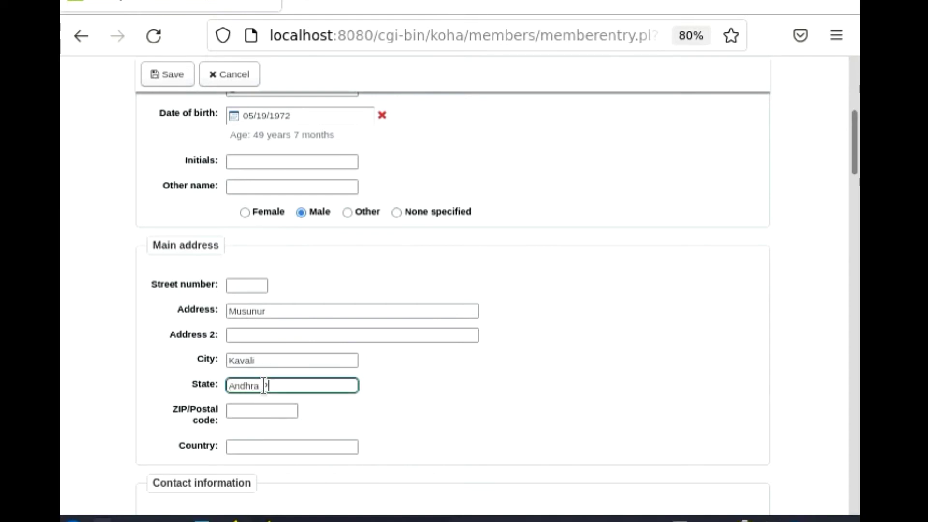
{"action": "type", "text": "radesh"}
{"action": "left_click", "coordinate": [261, 409]}
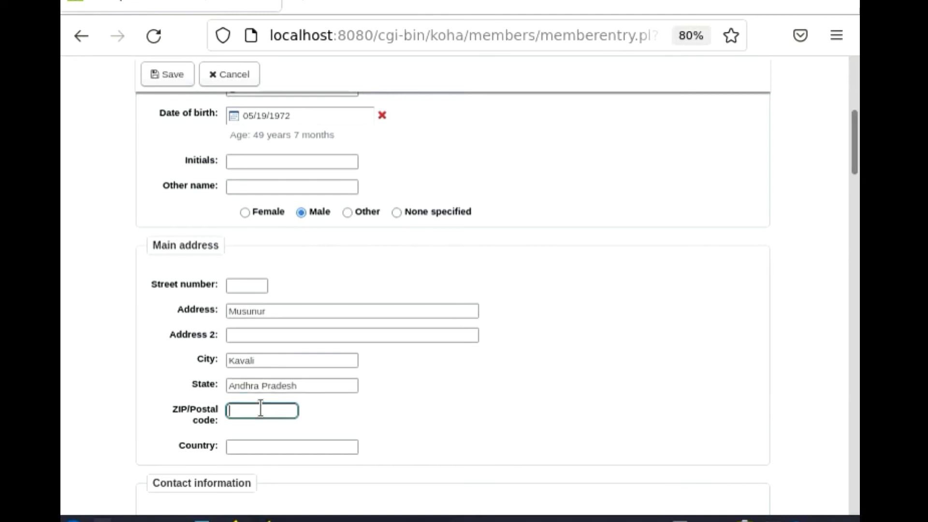
{"action": "type", "text": "524201"}
{"action": "left_click", "coordinate": [269, 443]}
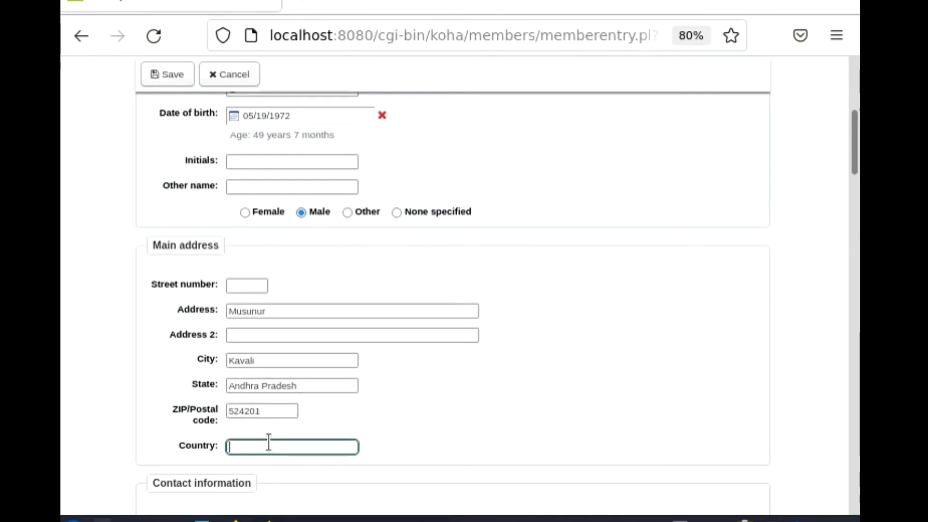
{"action": "type", "text": "India"}
{"action": "left_click_drag", "start_coordinate": [856, 150], "coordinate": [855, 201]}
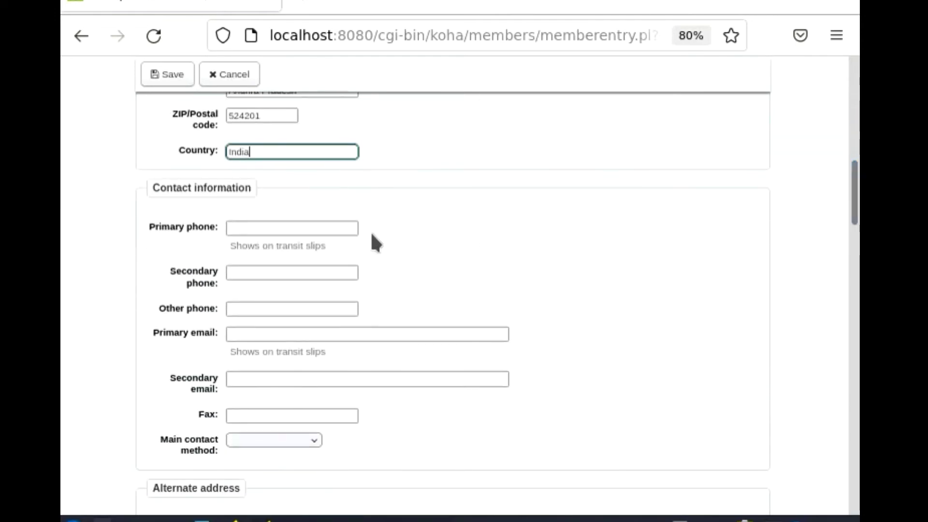
Step: Enter the patron's primary phone and email, with Primary phone as main contact method
{"action": "left_click", "coordinate": [284, 229]}
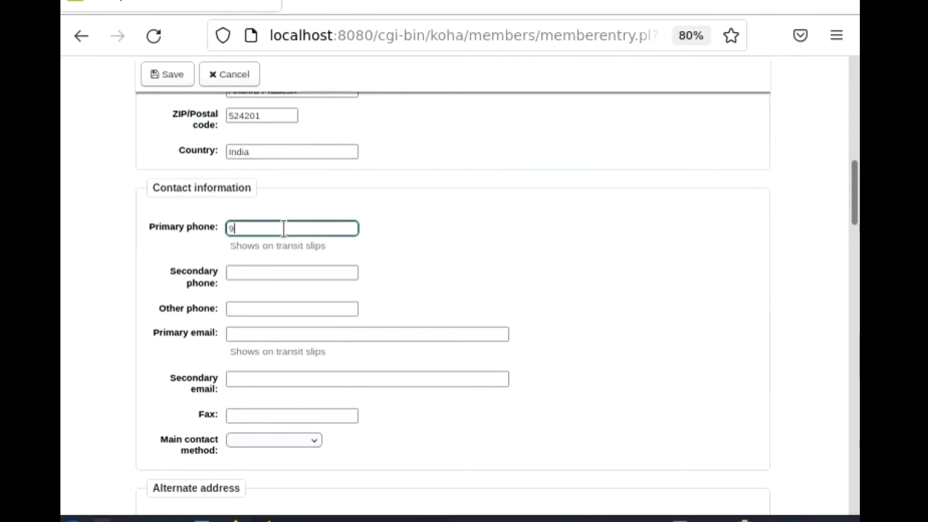
{"action": "left_click", "coordinate": [236, 333]}
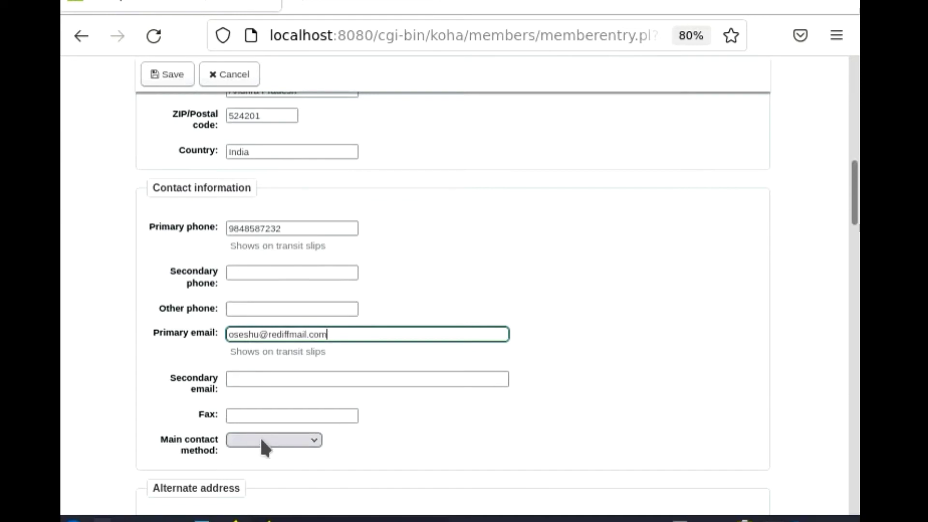
{"action": "left_click", "coordinate": [262, 441]}
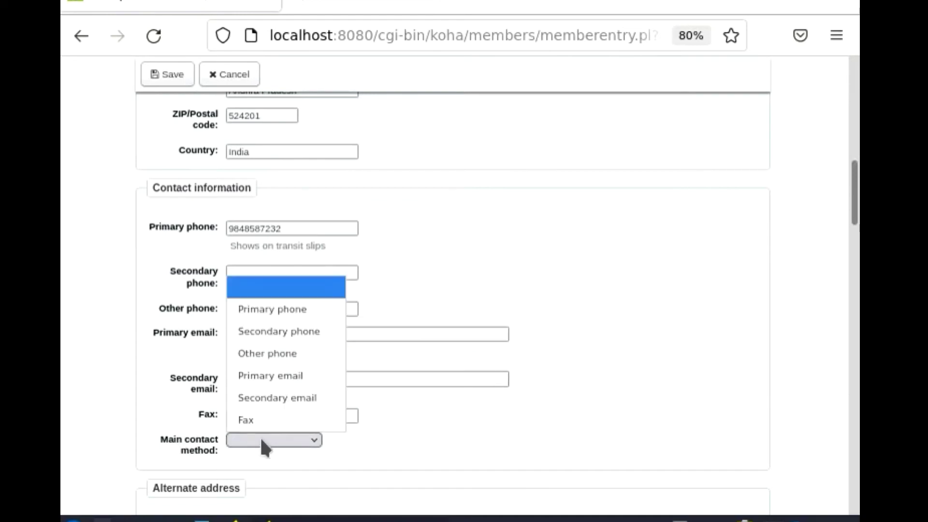
{"action": "left_click", "coordinate": [286, 309]}
{"action": "left_click_drag", "start_coordinate": [853, 202], "coordinate": [854, 240]}
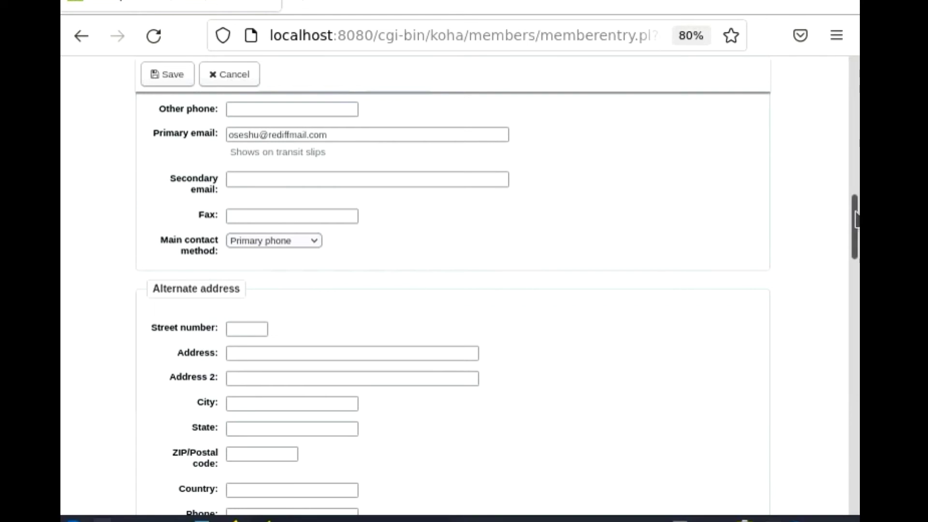
{"action": "left_click_drag", "start_coordinate": [855, 223], "coordinate": [847, 298]}
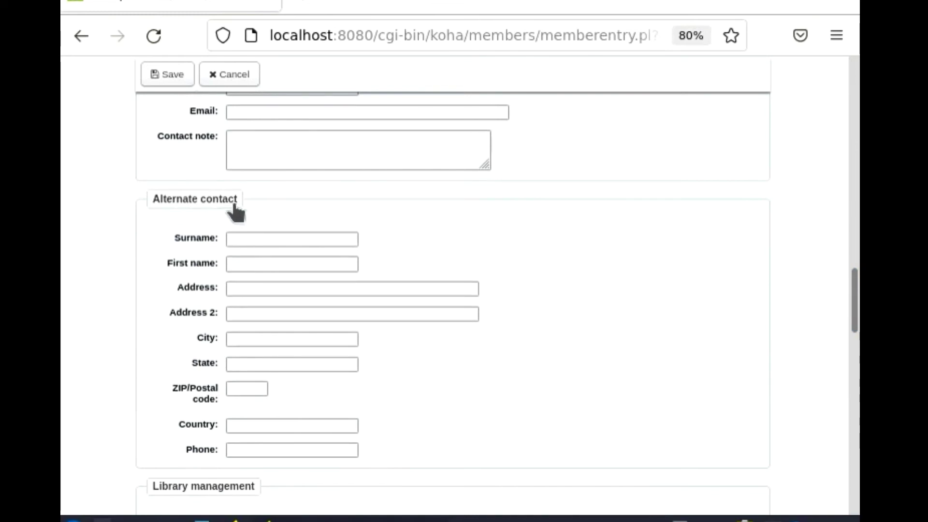
{"action": "left_click_drag", "start_coordinate": [854, 292], "coordinate": [855, 349]}
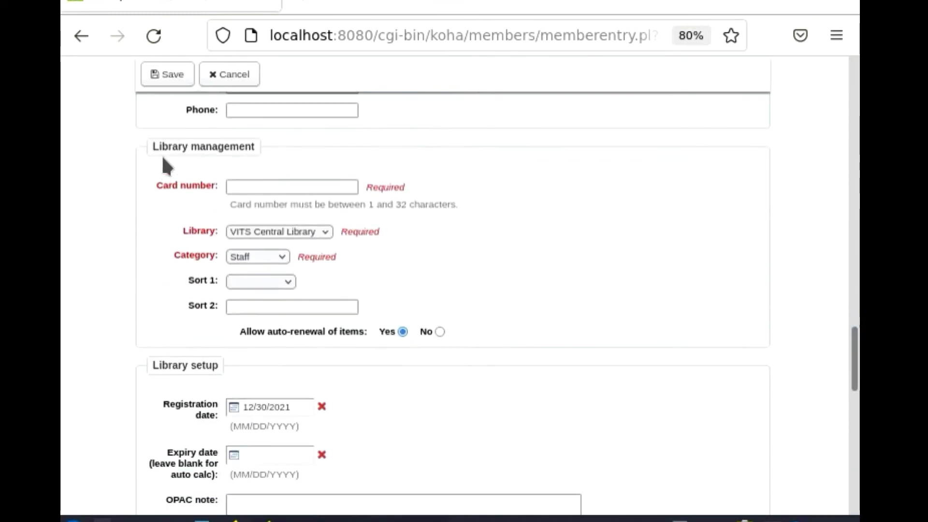
Step: Enter the card number, keep VITS Central Library as home library, set expiry 12/31/2024
{"action": "left_click", "coordinate": [239, 186]}
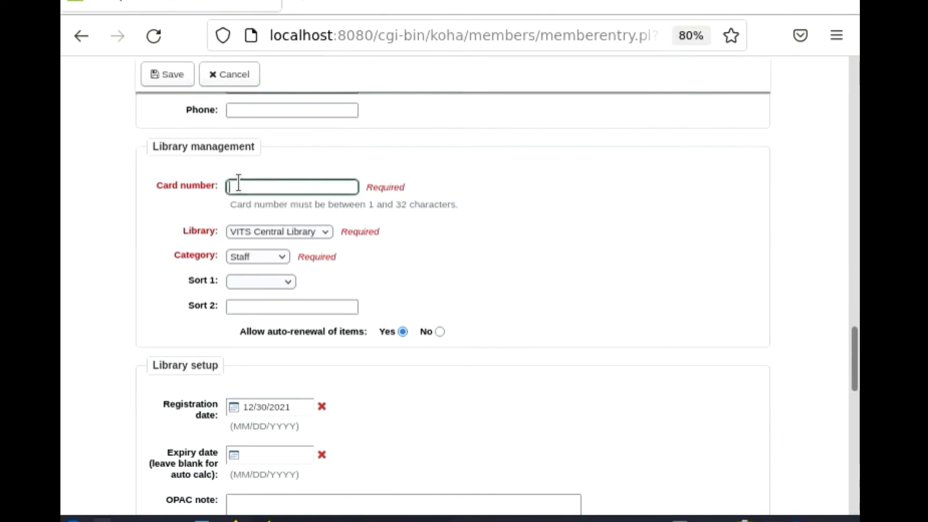
{"action": "type", "text": "03"}
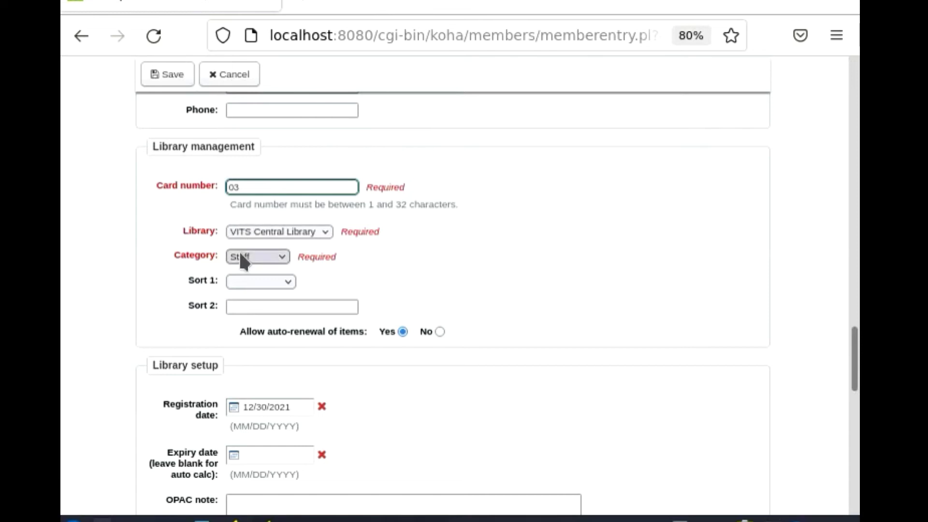
{"action": "left_click", "coordinate": [321, 231]}
{"action": "left_click", "coordinate": [323, 230]}
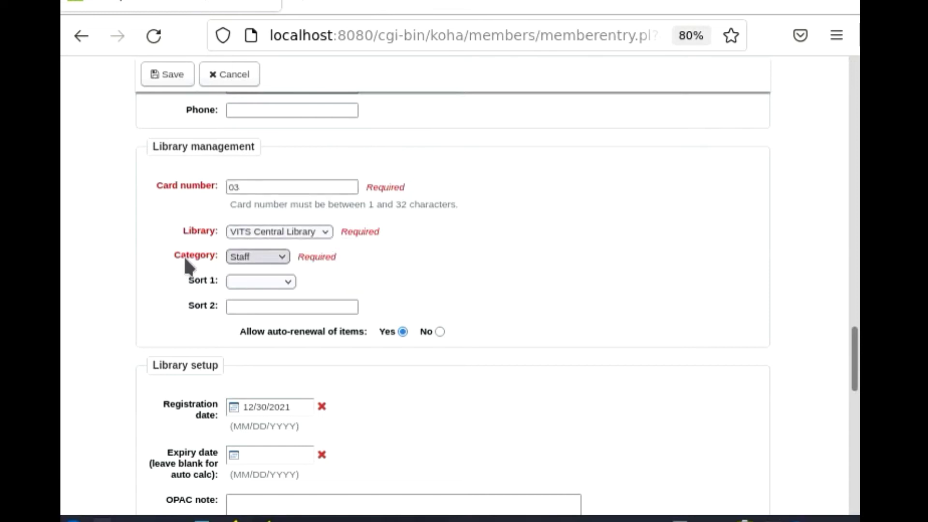
{"action": "left_click", "coordinate": [283, 282]}
{"action": "left_click", "coordinate": [284, 283]}
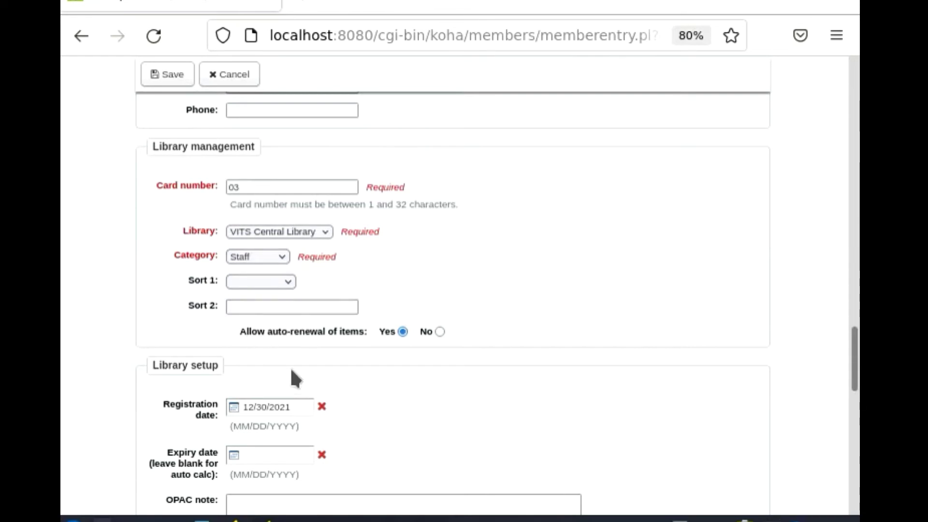
{"action": "left_click_drag", "start_coordinate": [854, 353], "coordinate": [854, 403]}
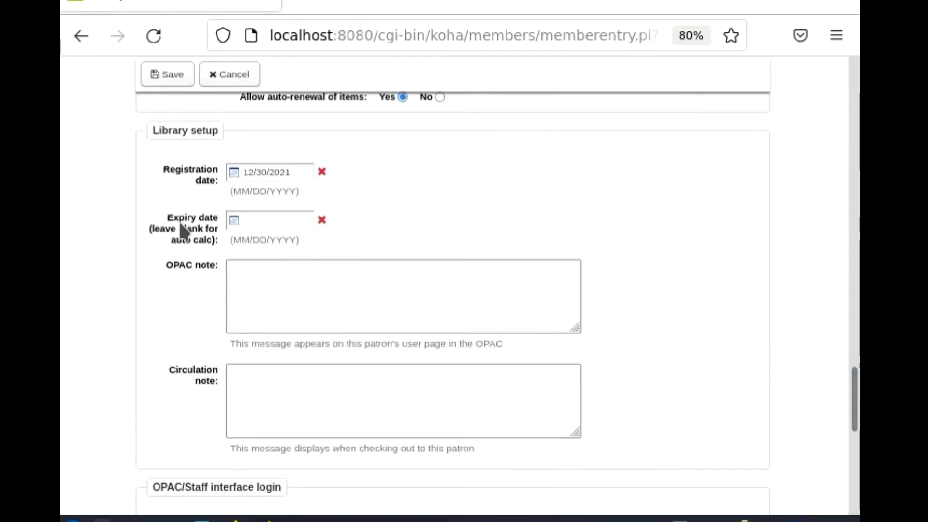
{"action": "left_click", "coordinate": [235, 220]}
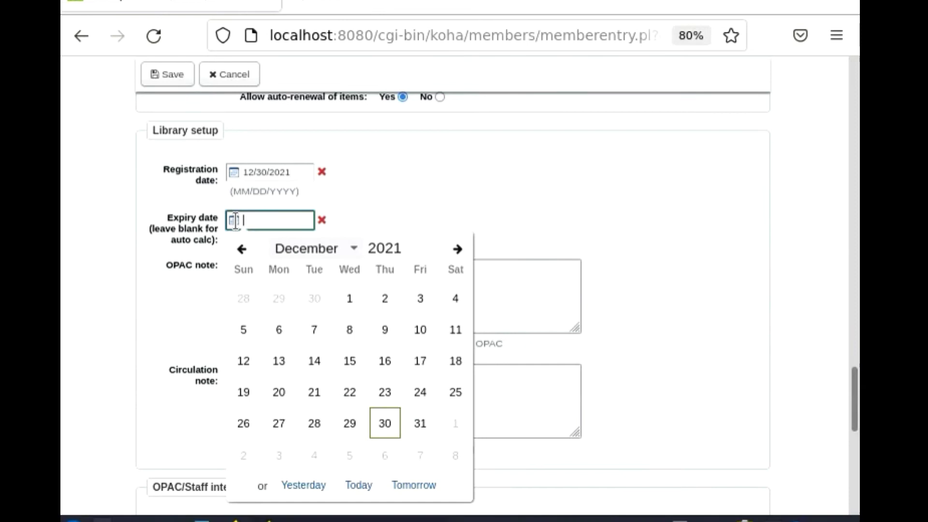
{"action": "double_click", "coordinate": [391, 248]}
{"action": "type", "text": "2024"}
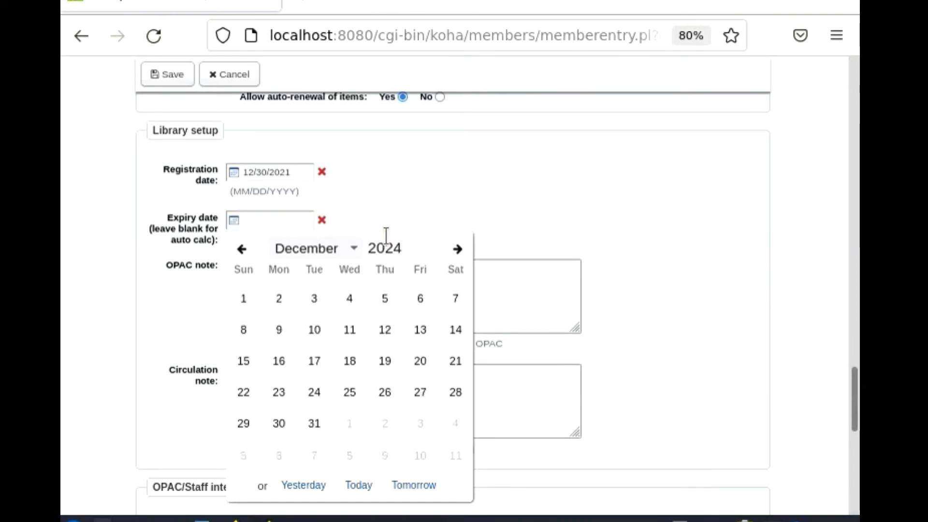
{"action": "left_click", "coordinate": [314, 429]}
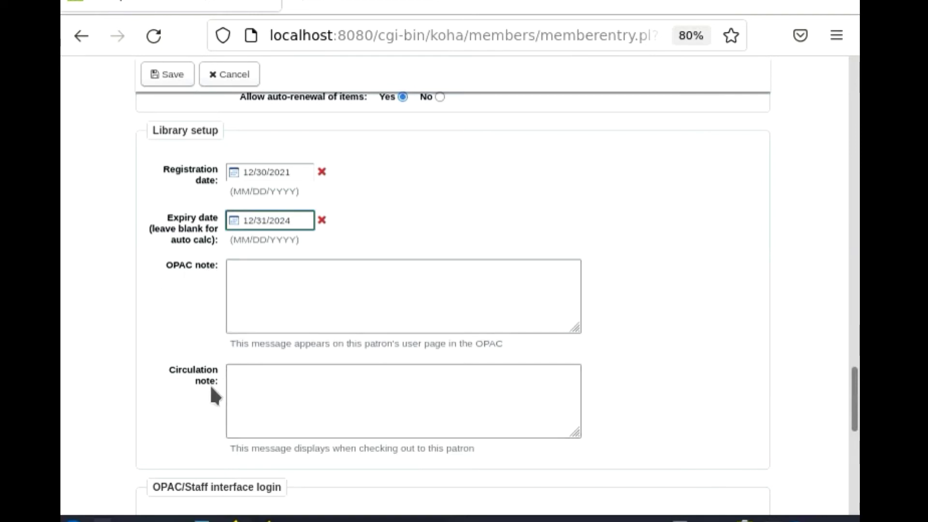
{"action": "left_click_drag", "start_coordinate": [857, 384], "coordinate": [857, 432]}
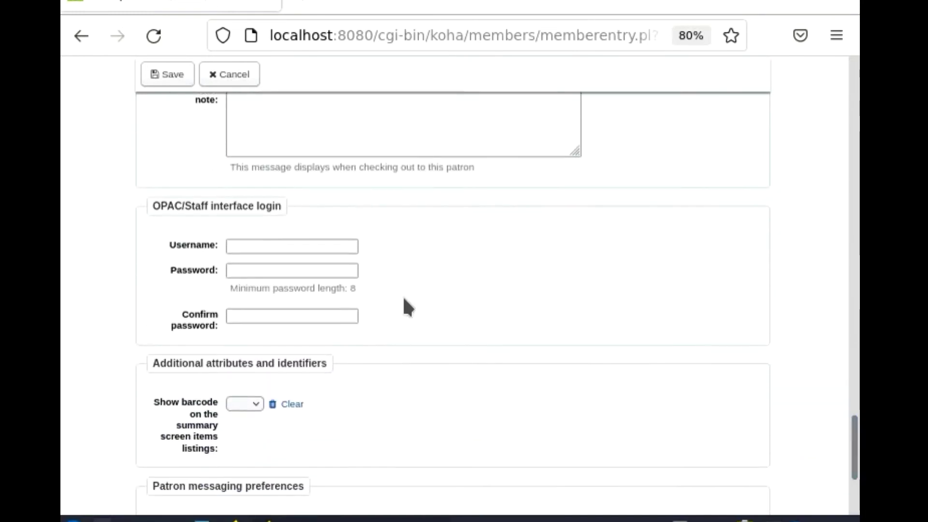
Step: Fill in the staff login username, the password and its confirmation
{"action": "left_click", "coordinate": [261, 248]}
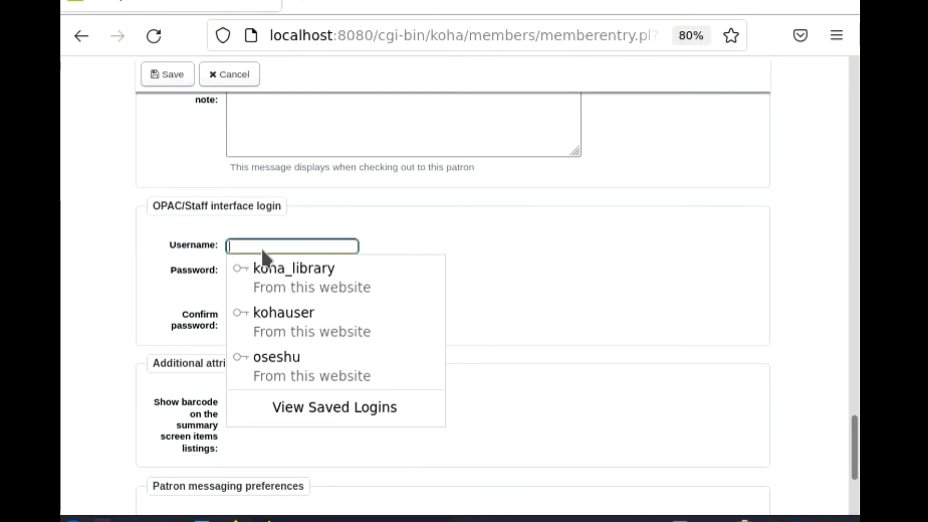
{"action": "type", "text": "seshaiah"}
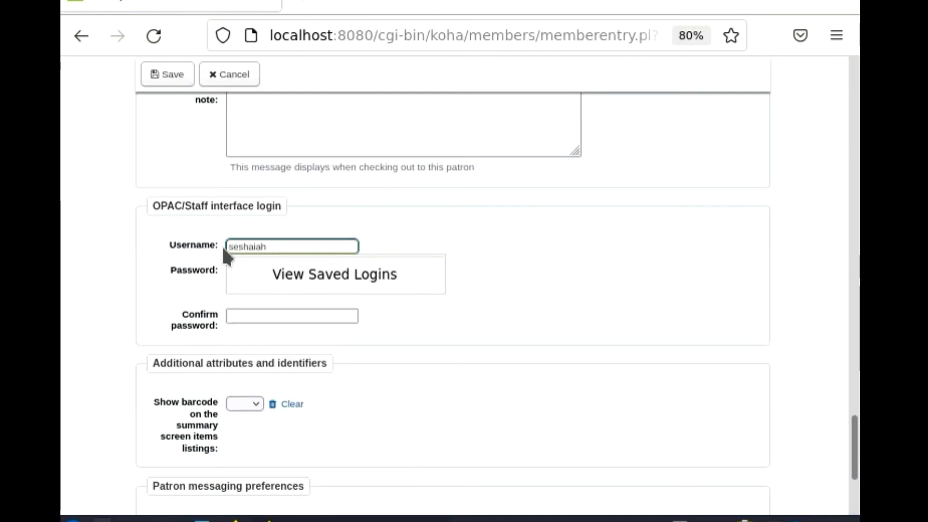
{"action": "left_click", "coordinate": [278, 242]}
{"action": "left_click", "coordinate": [277, 242]}
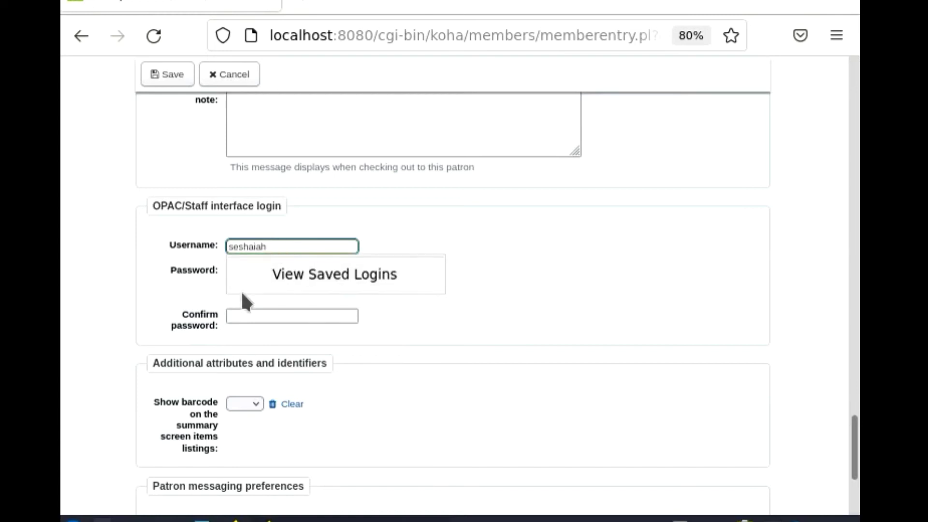
{"action": "key", "text": "Tab"}
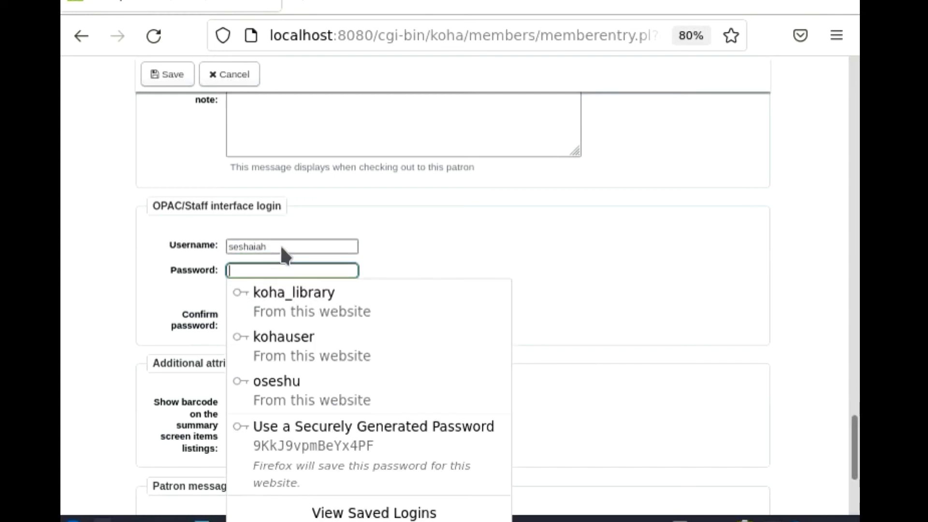
{"action": "left_click", "coordinate": [280, 244]}
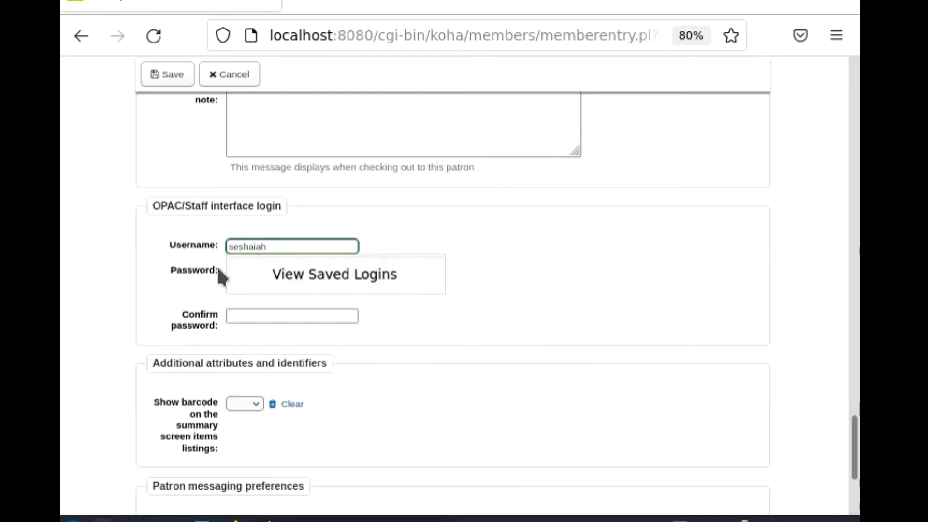
{"action": "left_click", "coordinate": [199, 268]}
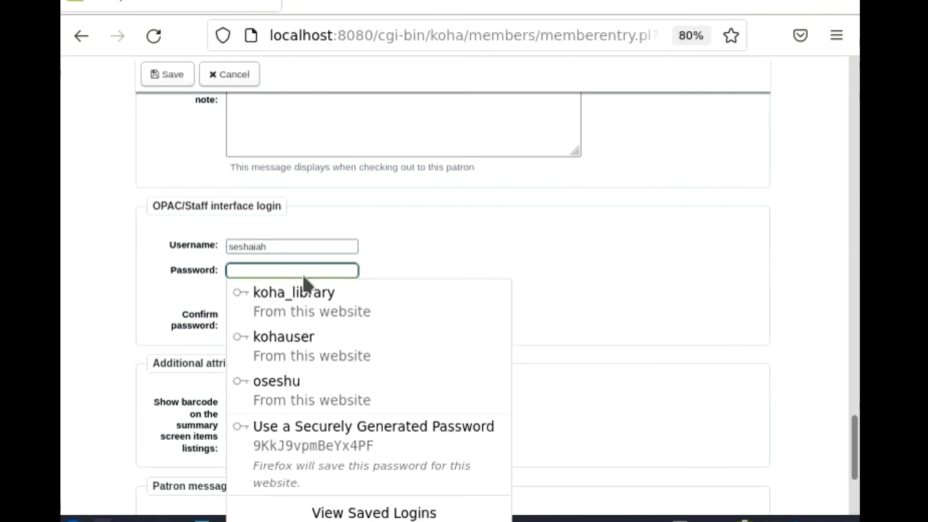
{"action": "type", "text": "123"}
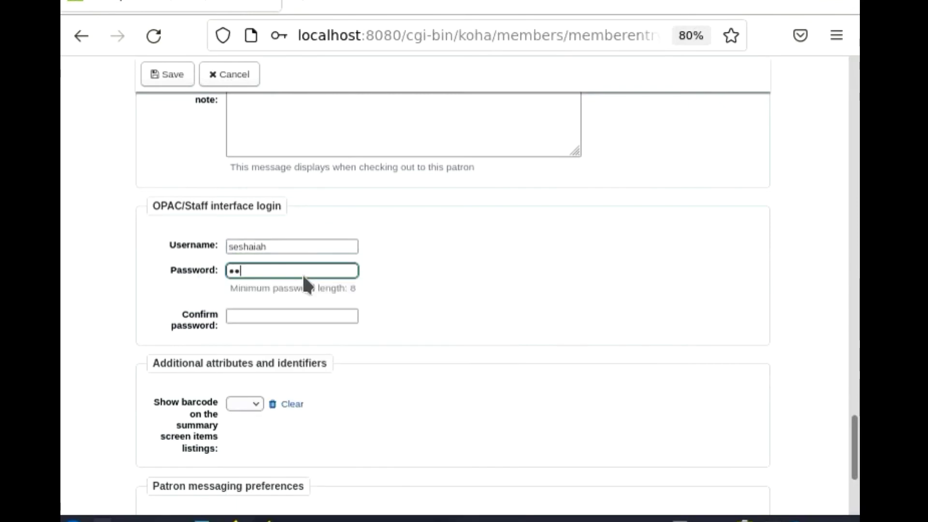
{"action": "type", "text": "45678"}
{"action": "key", "text": "Tab"}
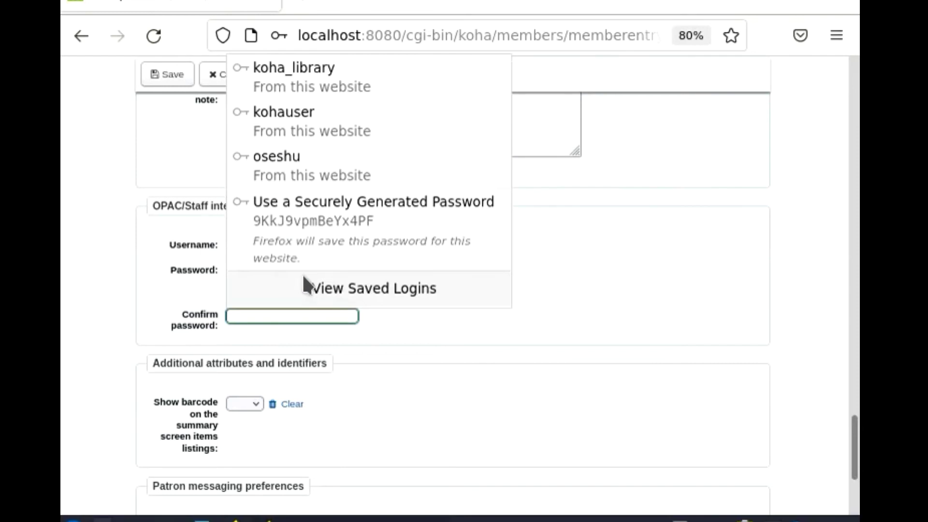
{"action": "type", "text": "••••••"}
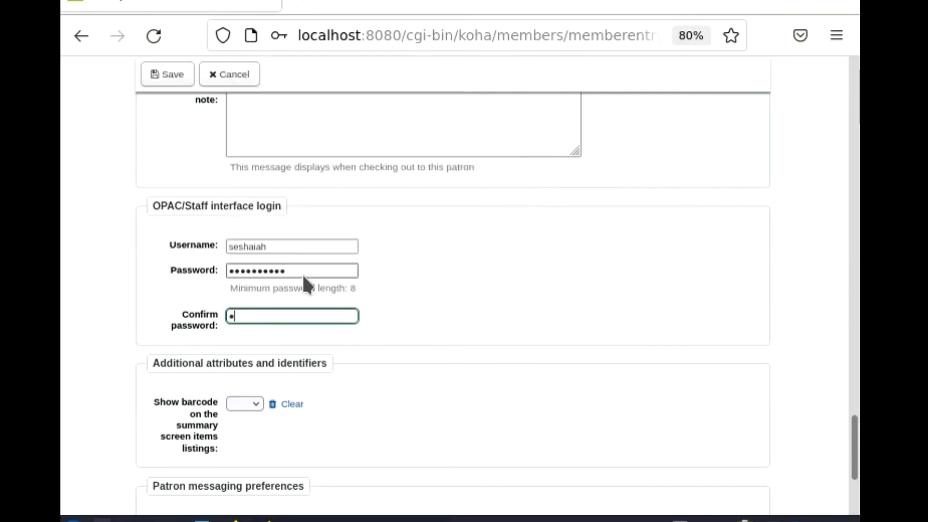
{"action": "type", "text": "•••••"}
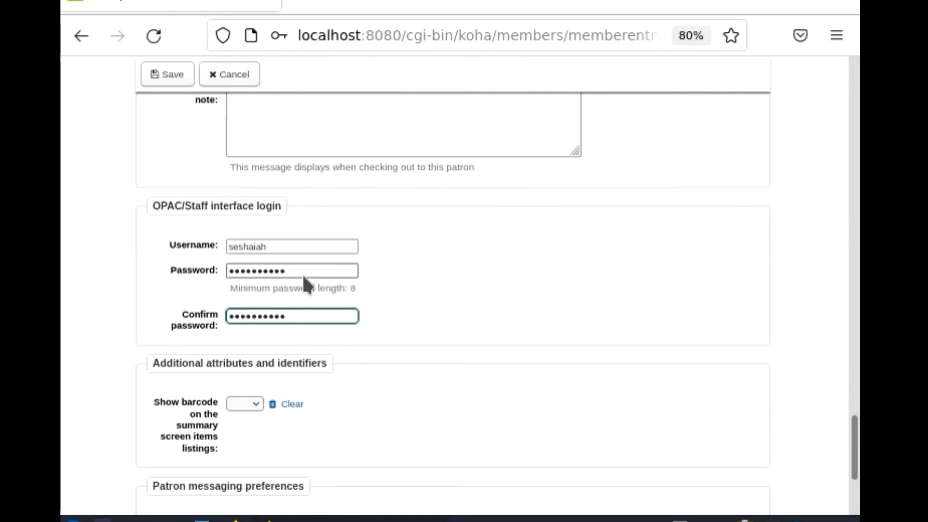
Step: Show barcodes in listings, email item due and advance notices, advance notice 2 days ahead
{"action": "left_click_drag", "start_coordinate": [854, 427], "coordinate": [854, 461]}
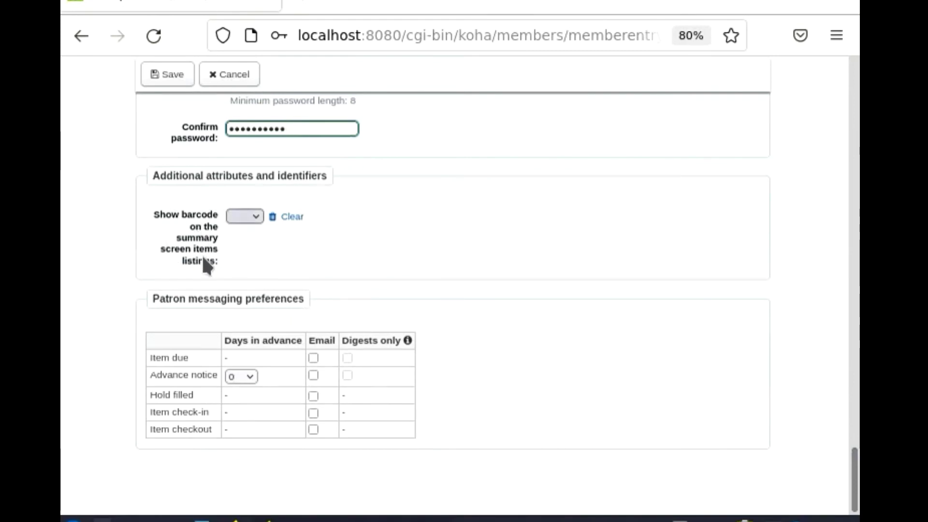
{"action": "left_click", "coordinate": [252, 216]}
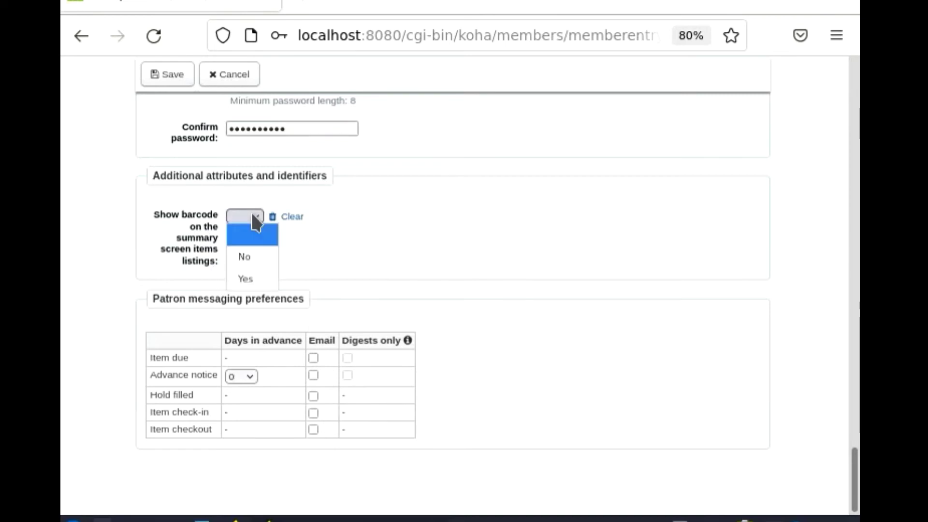
{"action": "left_click", "coordinate": [250, 280]}
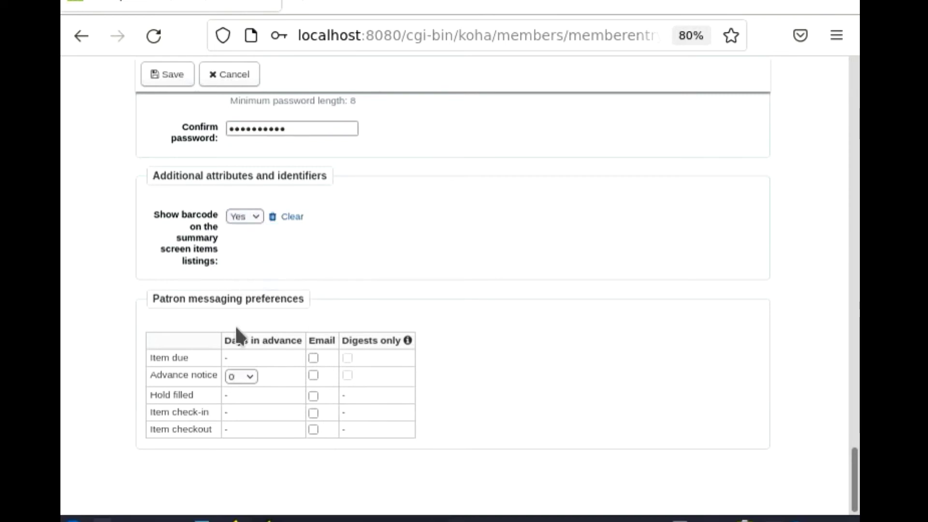
{"action": "left_click", "coordinate": [312, 358]}
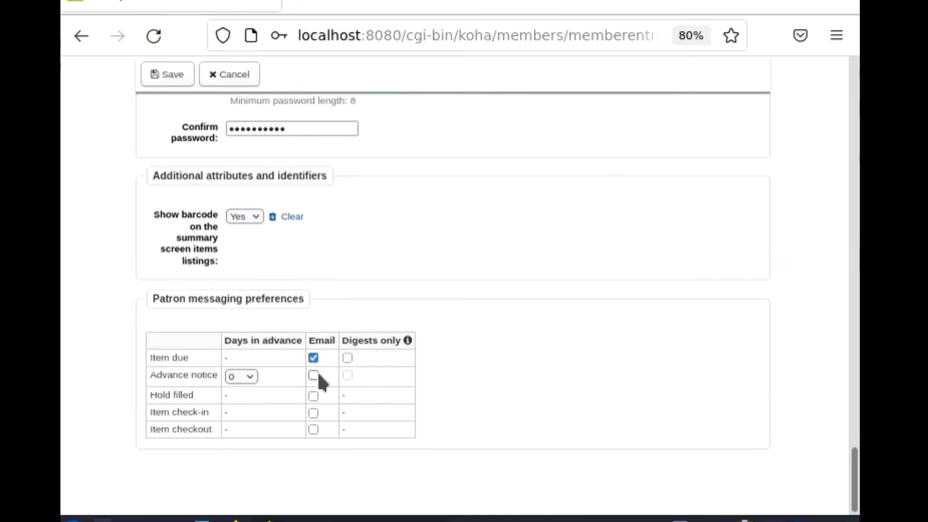
{"action": "left_click", "coordinate": [313, 375]}
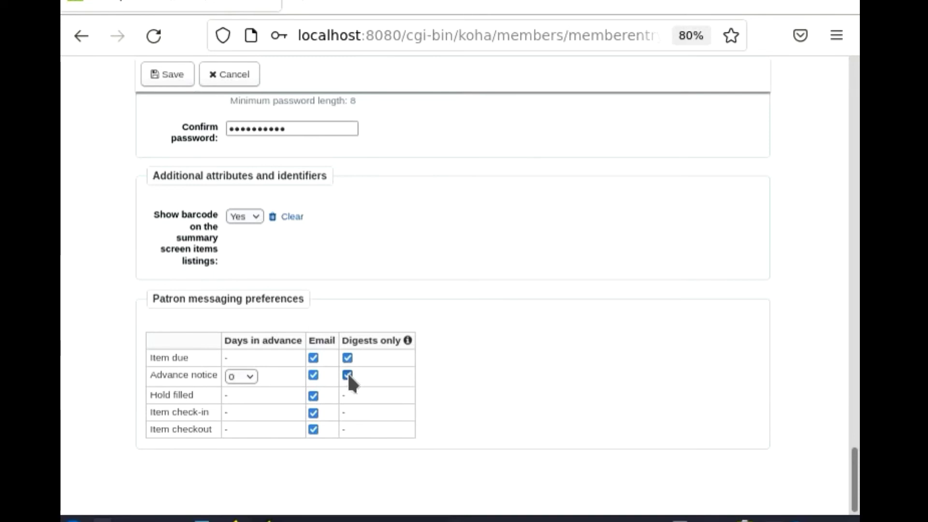
{"action": "left_click", "coordinate": [247, 382]}
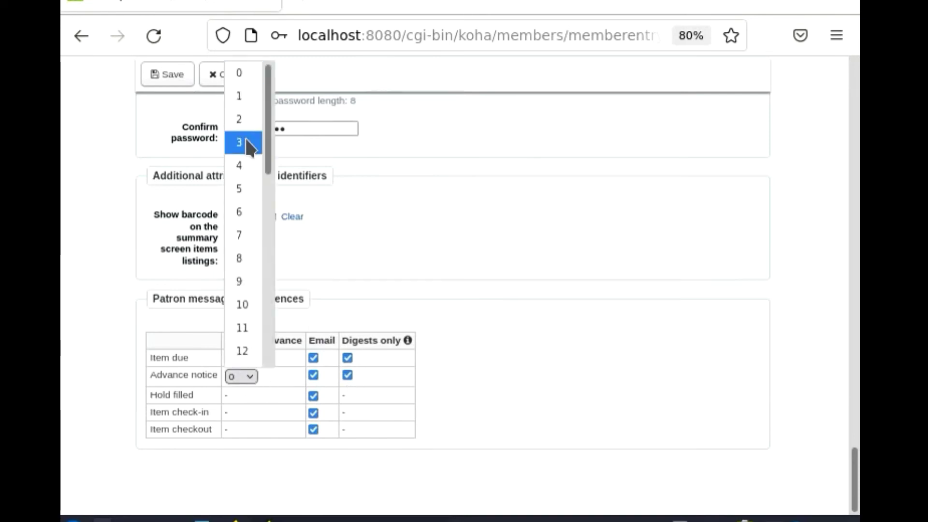
{"action": "left_click", "coordinate": [245, 120]}
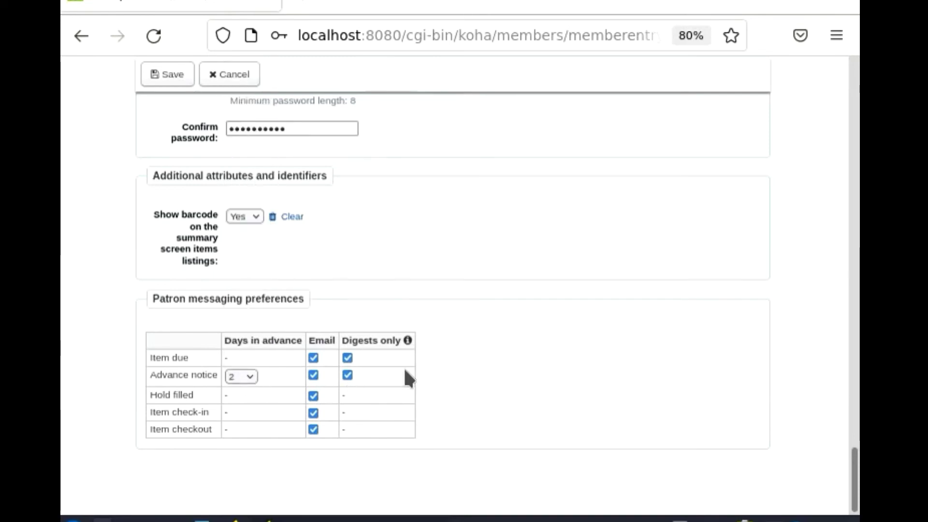
Step: Save the new Staff patron, let Firefox store the login, and review the details page
{"action": "left_click", "coordinate": [172, 76]}
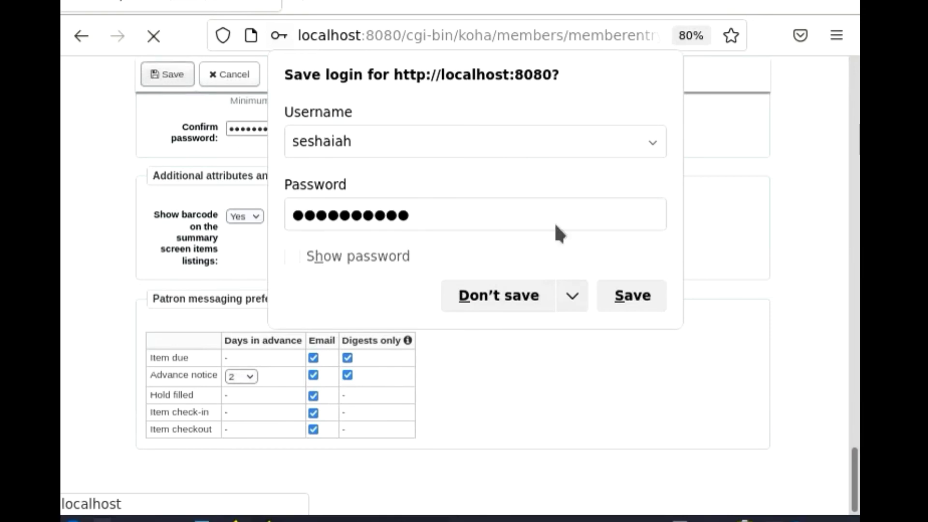
{"action": "left_click", "coordinate": [628, 299]}
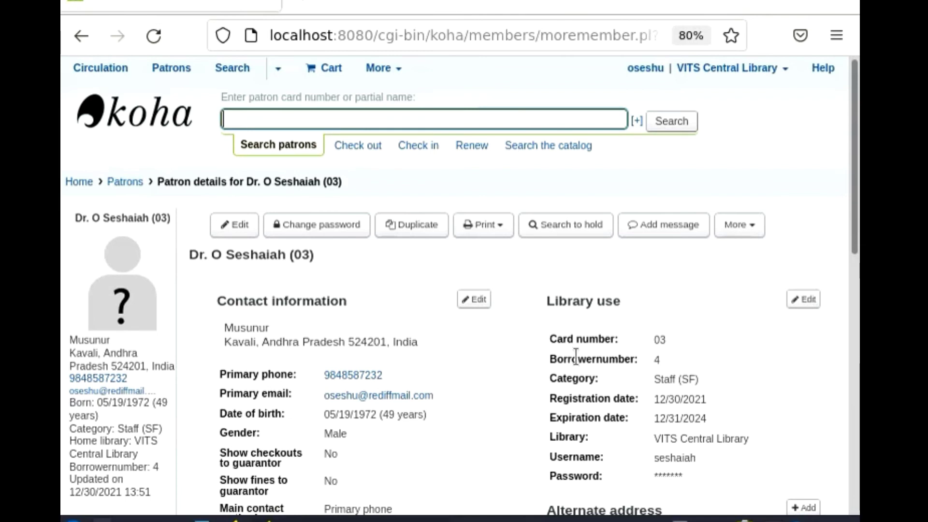
{"action": "left_click_drag", "start_coordinate": [855, 198], "coordinate": [858, 270]}
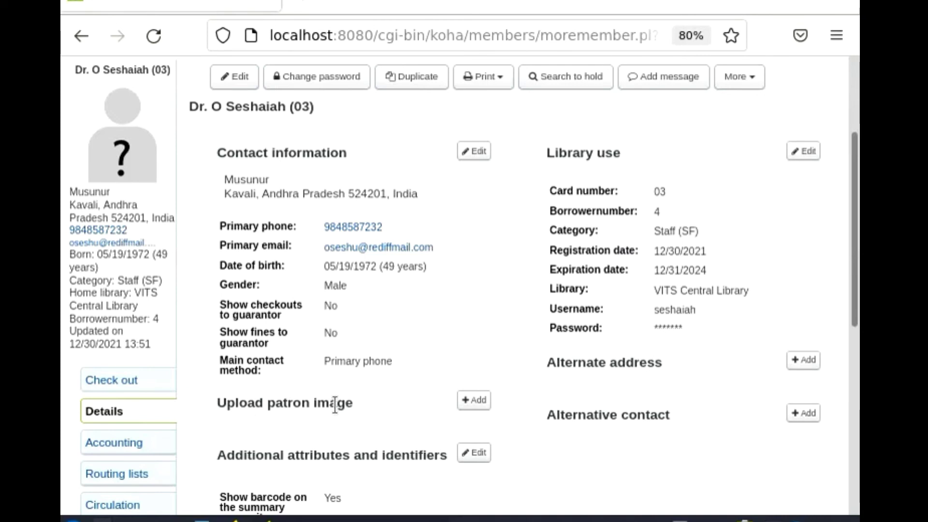
Step: Upload seshu.jpeg from the Desktop as the patron's image
{"action": "left_click", "coordinate": [482, 405]}
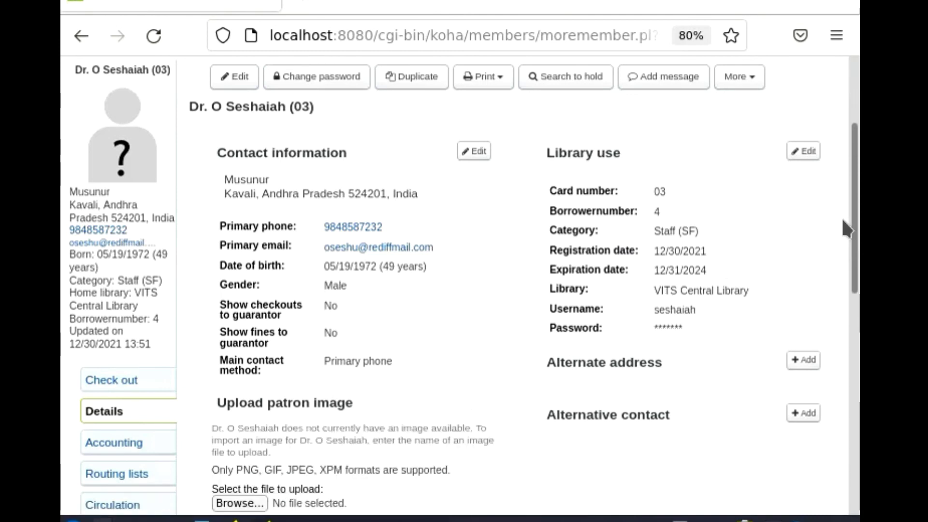
{"action": "scroll", "coordinate": [595, 333], "scroll_direction": "down", "scroll_amount": 3}
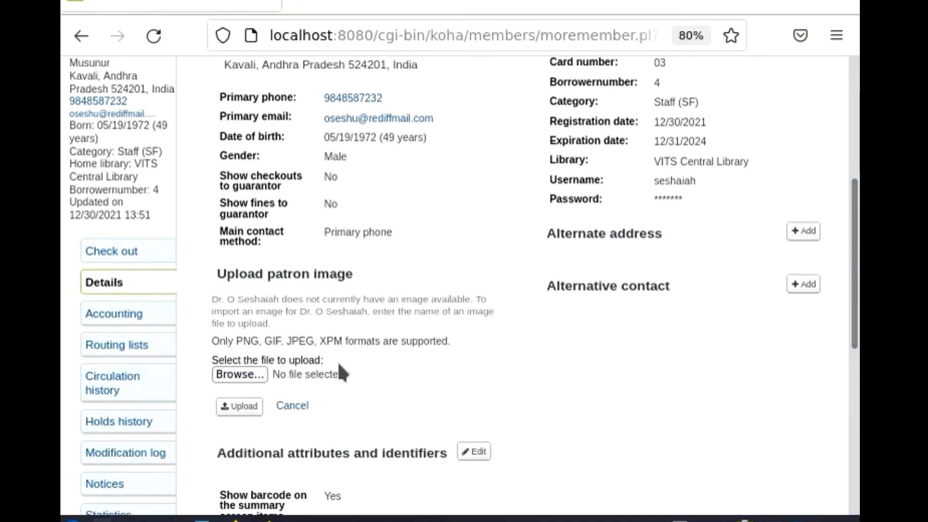
{"action": "left_click", "coordinate": [246, 373]}
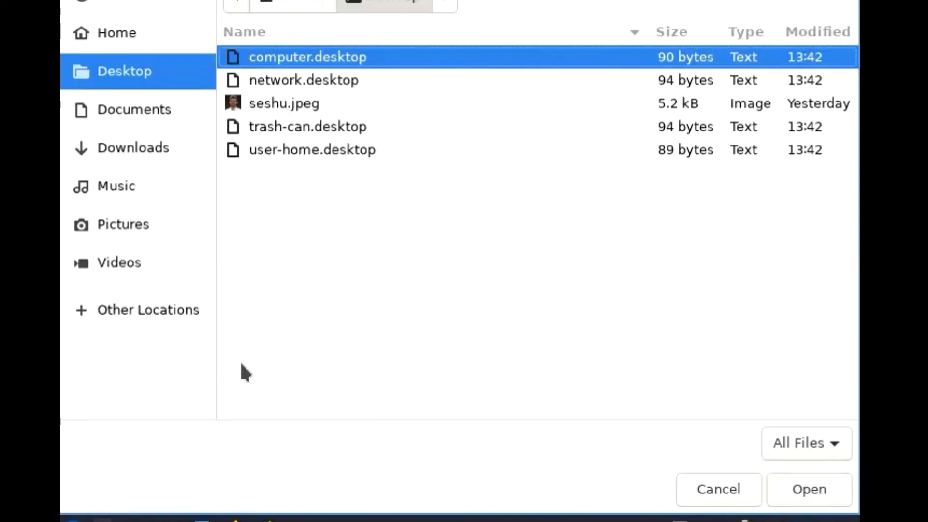
{"action": "left_click", "coordinate": [307, 103]}
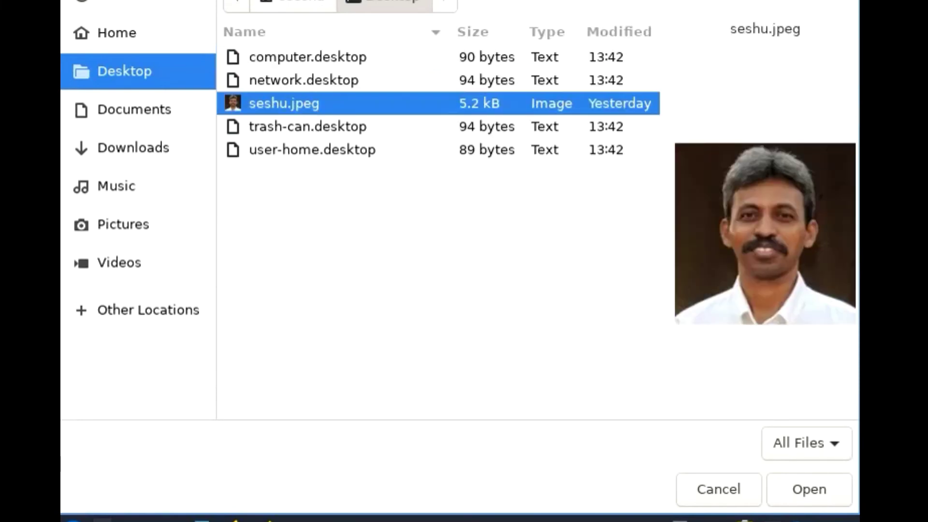
{"action": "left_click", "coordinate": [799, 496]}
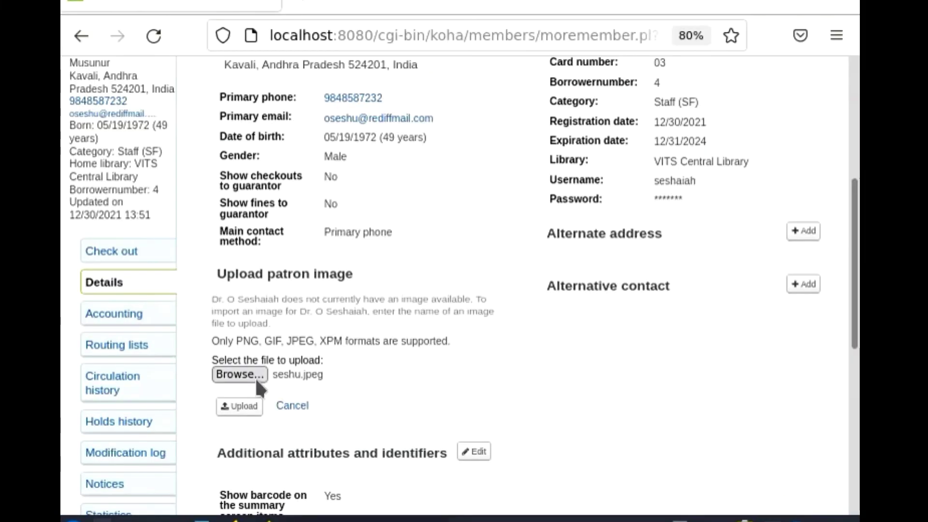
{"action": "left_click", "coordinate": [243, 411]}
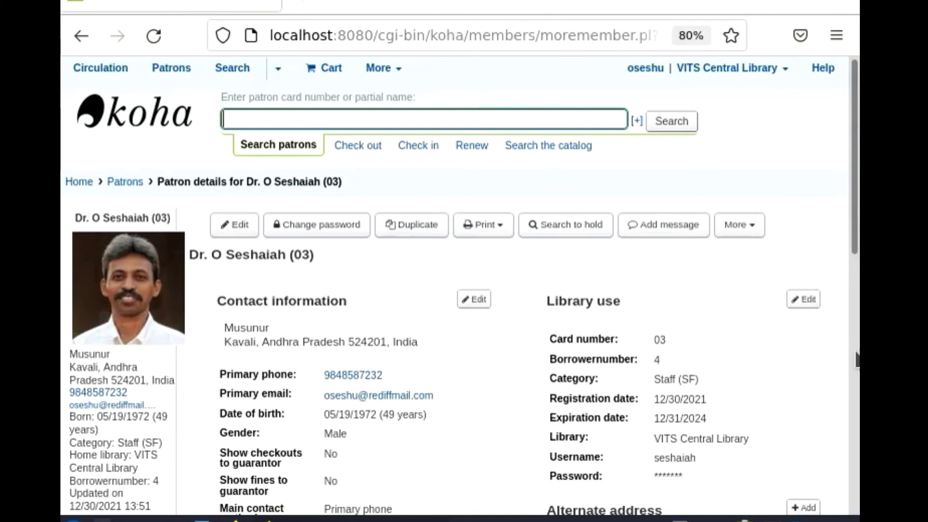
{"action": "left_click_drag", "start_coordinate": [855, 199], "coordinate": [853, 462]}
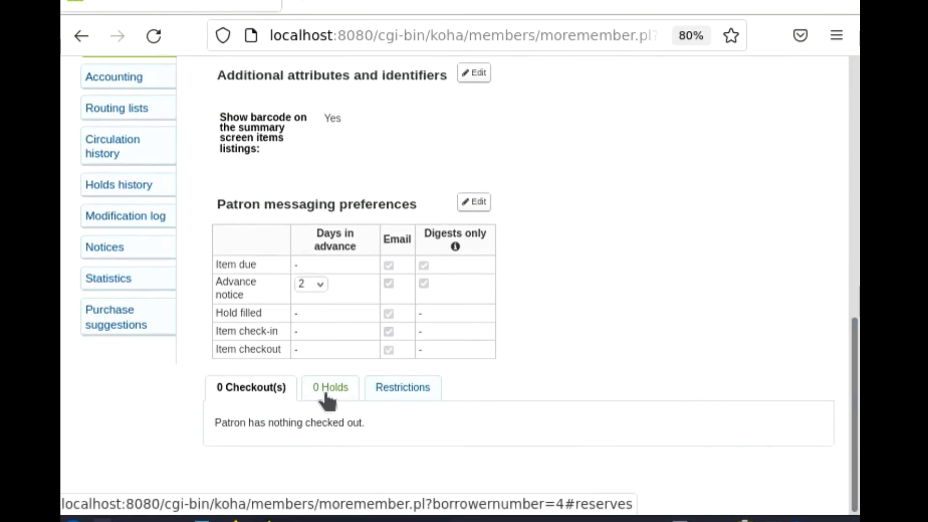
{"action": "left_click_drag", "start_coordinate": [854, 393], "coordinate": [853, 231]}
{"action": "scroll", "coordinate": [164, 269], "scroll_direction": "down", "scroll_amount": 2}
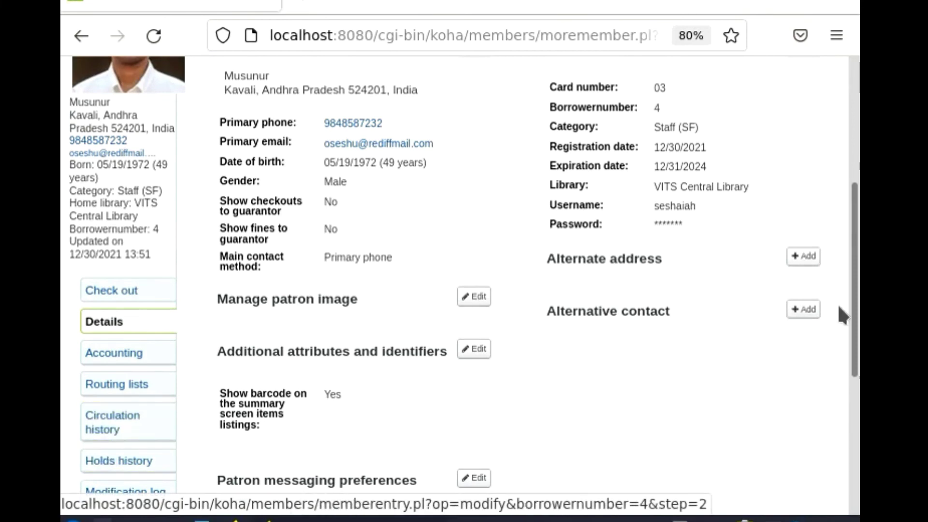
{"action": "scroll", "coordinate": [853, 307], "scroll_direction": "down", "scroll_amount": 6}
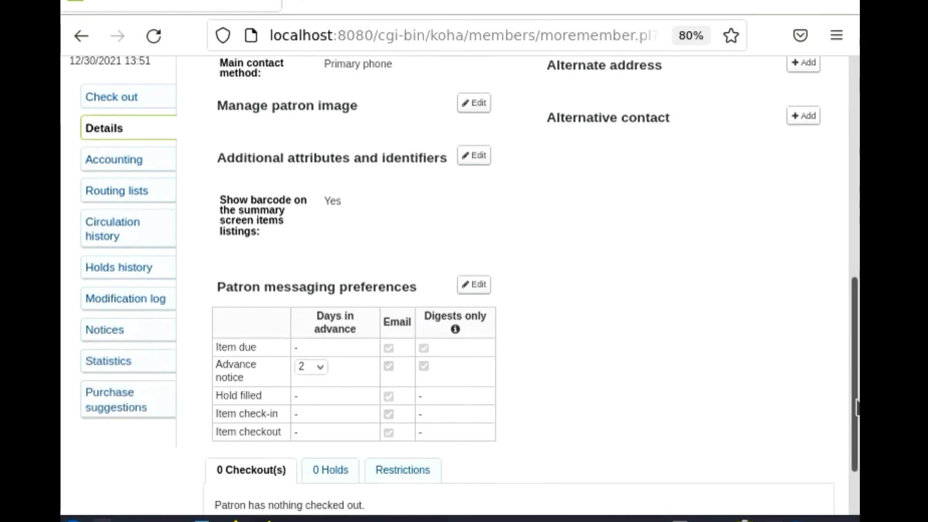
{"action": "left_click_drag", "start_coordinate": [853, 416], "coordinate": [854, 225]}
{"action": "scroll", "coordinate": [344, 190], "scroll_direction": "up", "scroll_amount": 2}
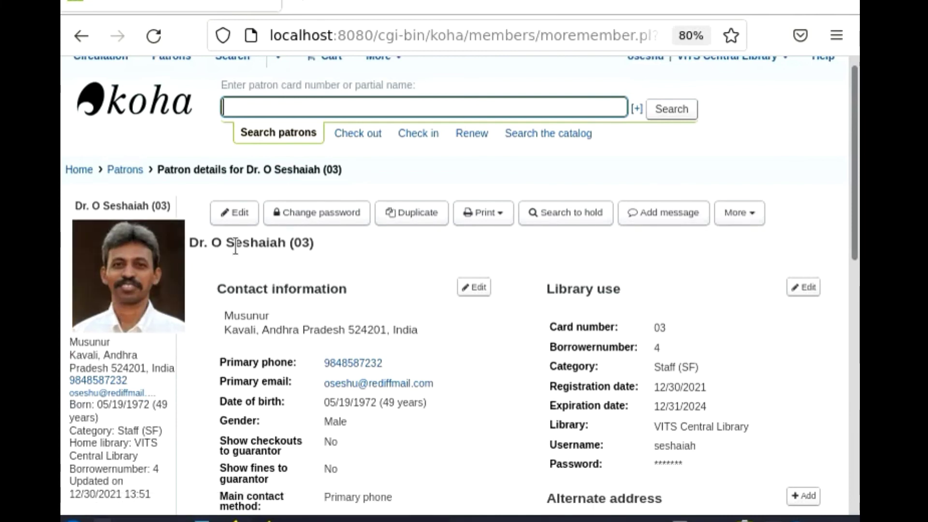
Step: Grant the patron superlibrarian permission (access to all librarian functions) and save
{"action": "left_click", "coordinate": [749, 214]}
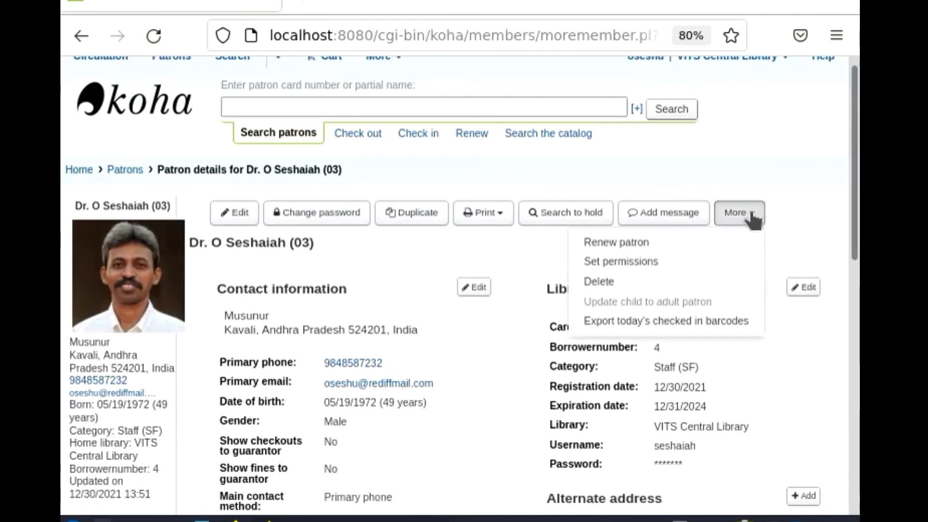
{"action": "left_click", "coordinate": [616, 264]}
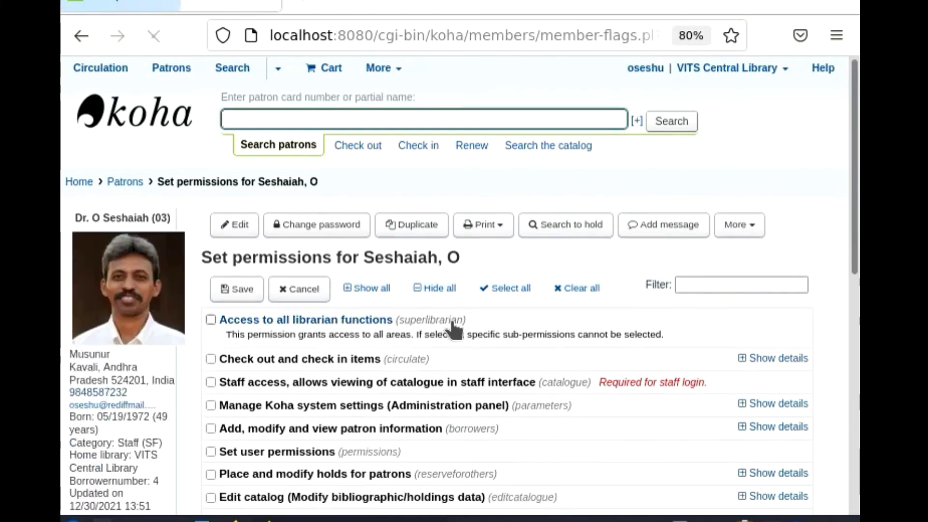
{"action": "left_click", "coordinate": [211, 320]}
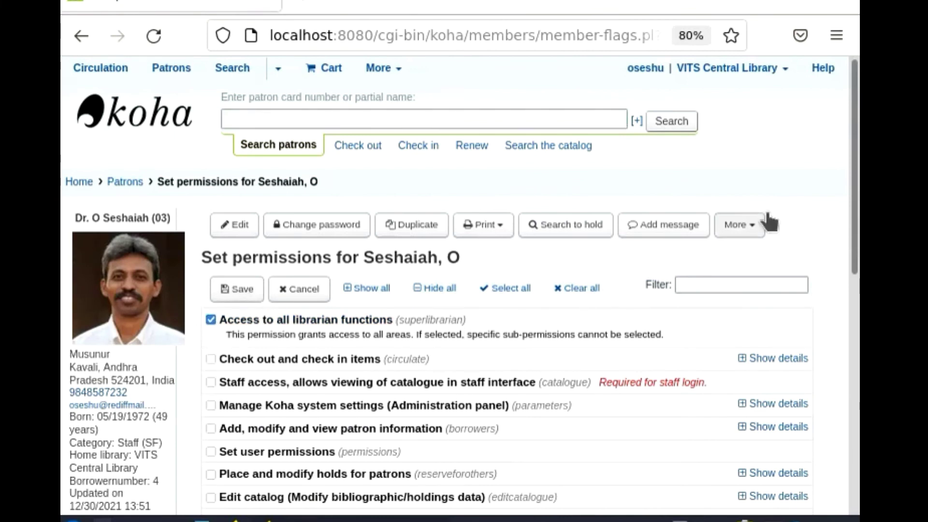
{"action": "scroll", "coordinate": [844, 275], "scroll_direction": "down", "scroll_amount": 3}
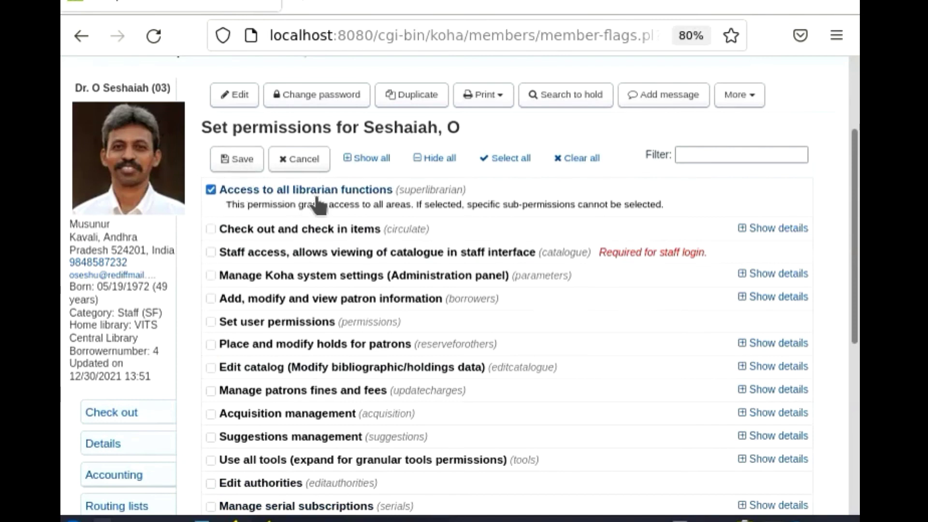
{"action": "left_click", "coordinate": [250, 160]}
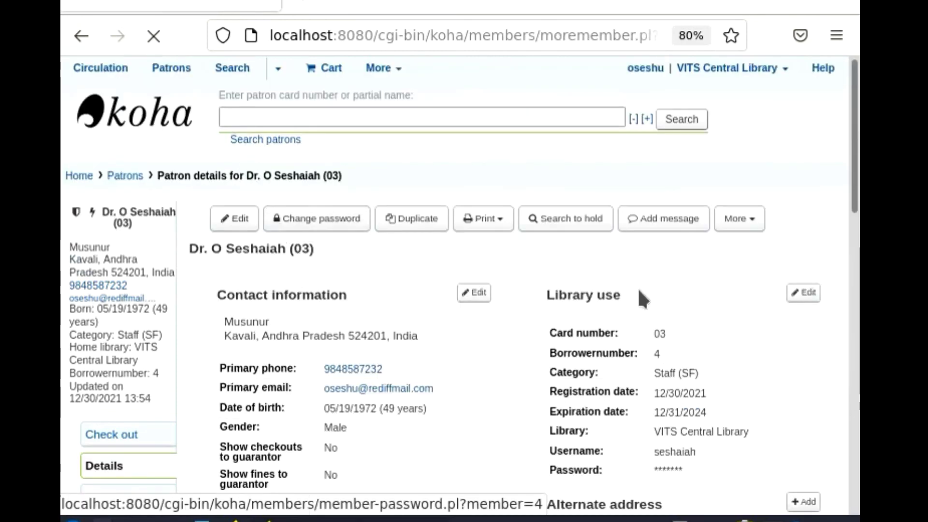
{"action": "scroll", "coordinate": [420, 271], "scroll_direction": "down", "scroll_amount": 4}
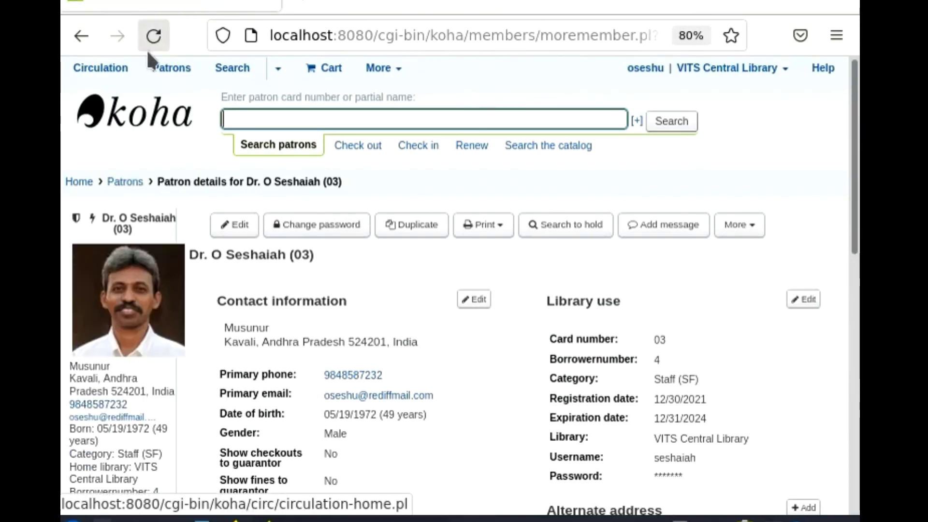
{"action": "left_click", "coordinate": [170, 74]}
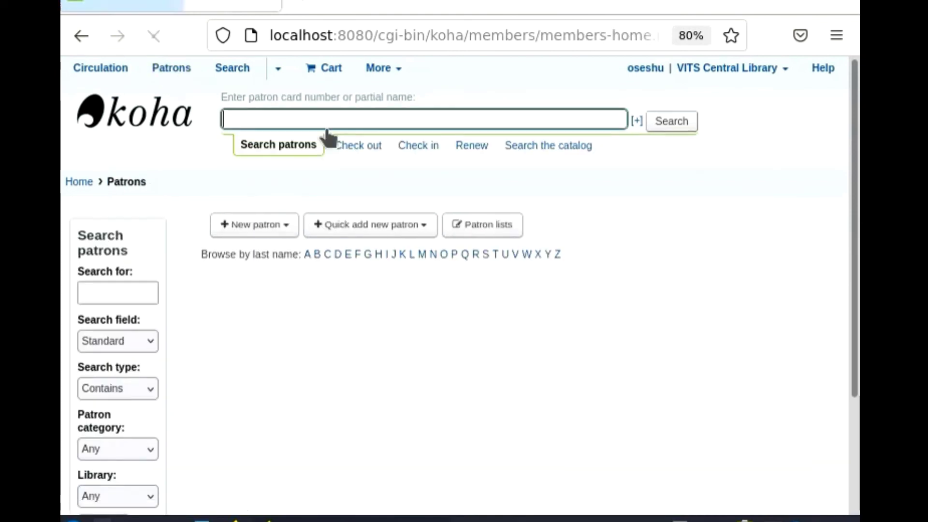
{"action": "type", "text": "03"}
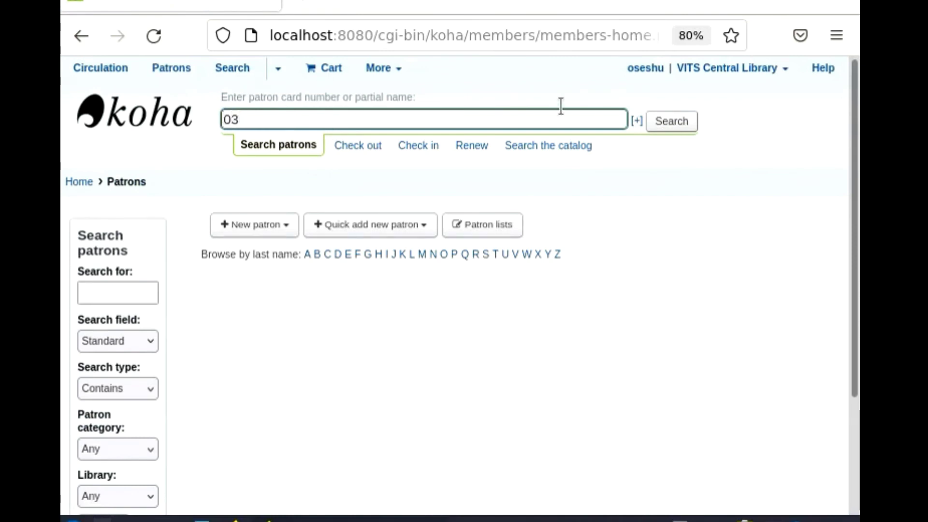
{"action": "left_click", "coordinate": [662, 124]}
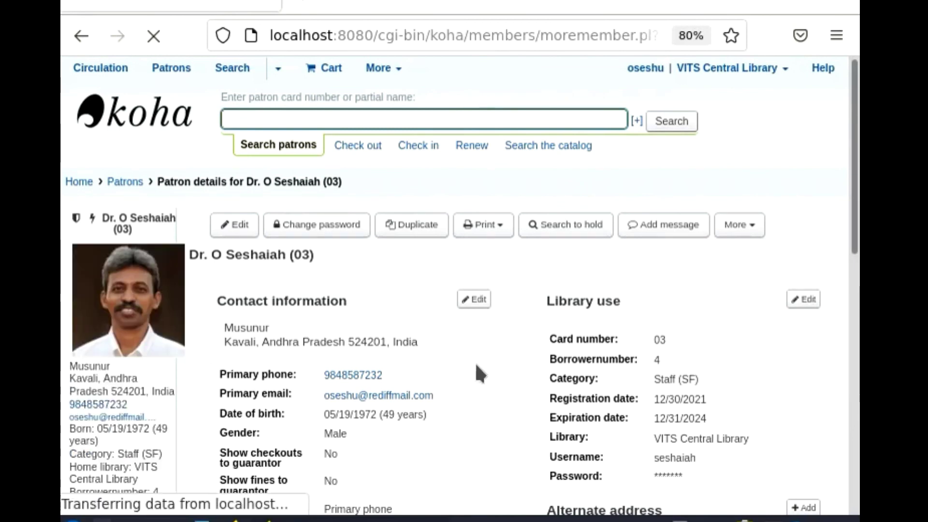
{"action": "scroll", "coordinate": [439, 360], "scroll_direction": "down", "scroll_amount": 6}
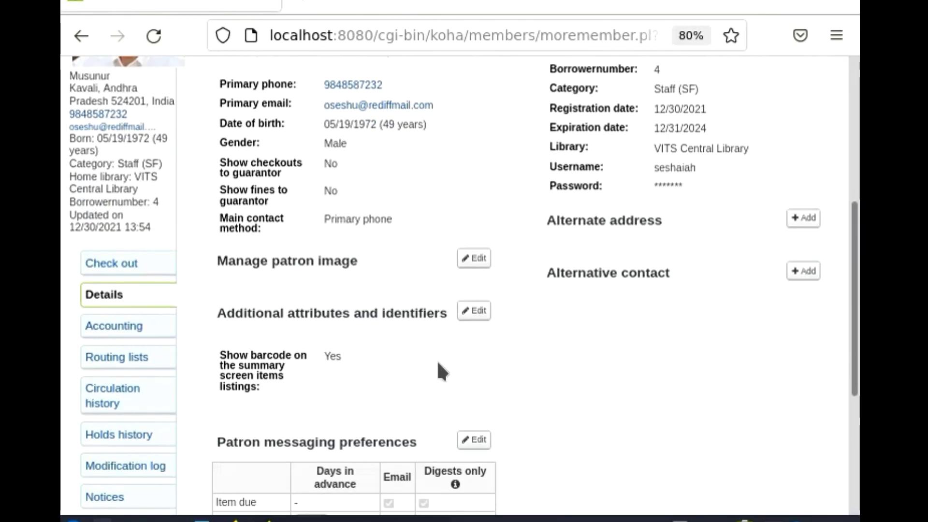
{"action": "scroll", "coordinate": [438, 365], "scroll_direction": "down", "scroll_amount": 2}
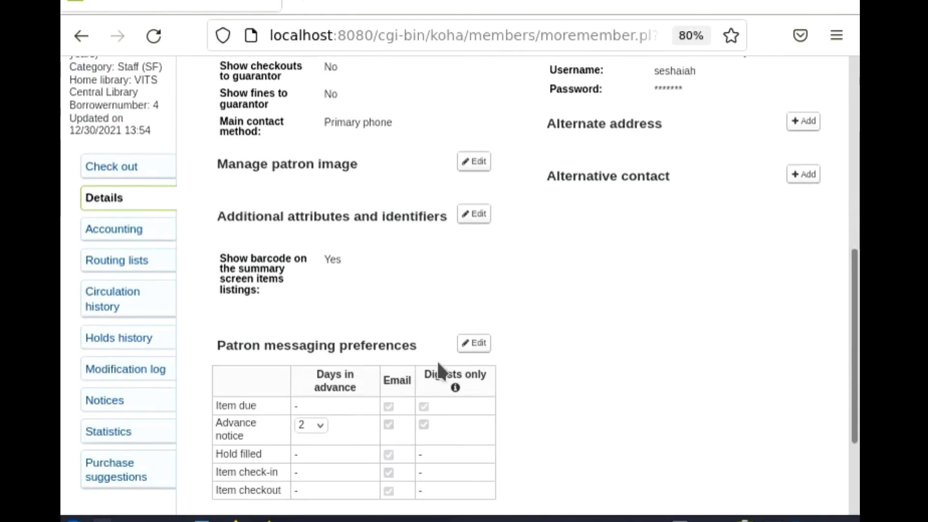
{"action": "scroll", "coordinate": [438, 363], "scroll_direction": "down", "scroll_amount": 2}
{"action": "scroll", "coordinate": [437, 363], "scroll_direction": "up", "scroll_amount": 10}
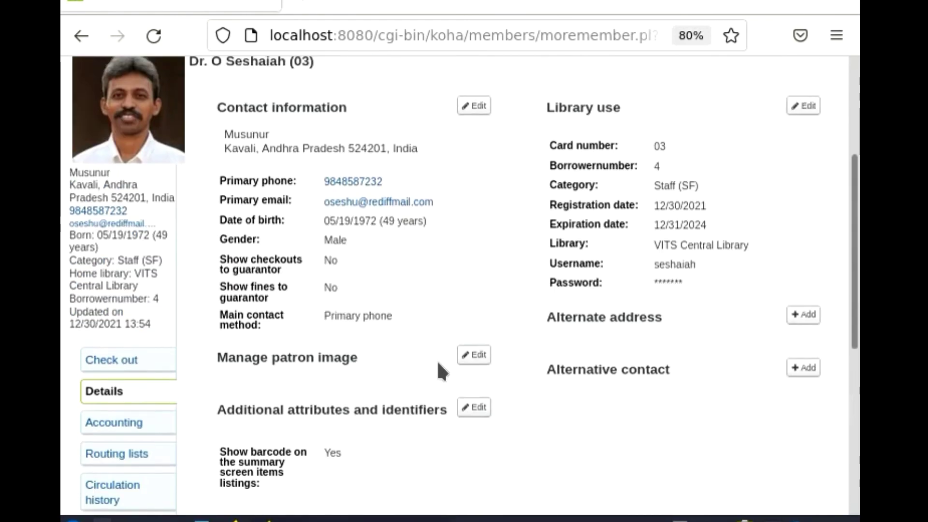